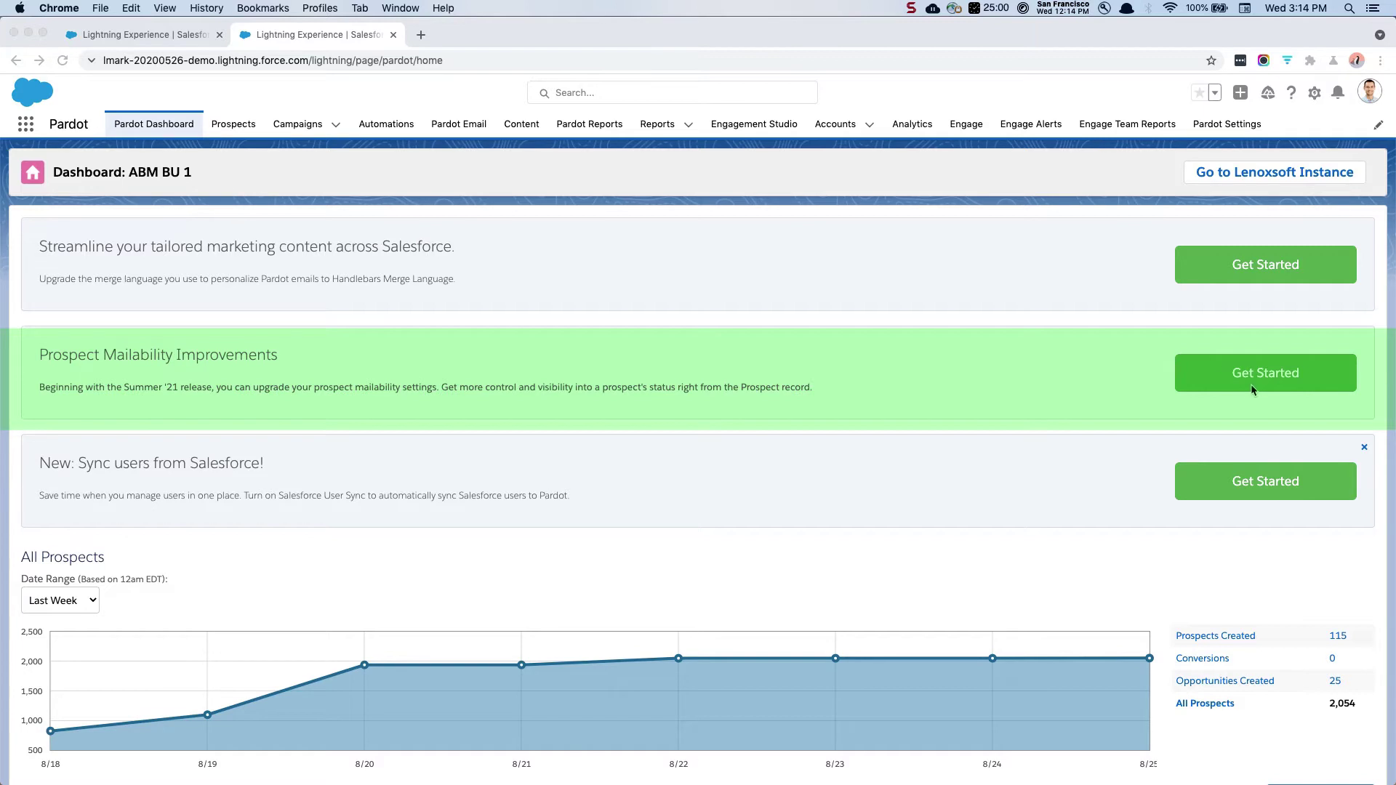
Step: Run the Prospect Mailability Improvements upgrade, then open the Prospects list of 2052 prospects
click(1278, 374)
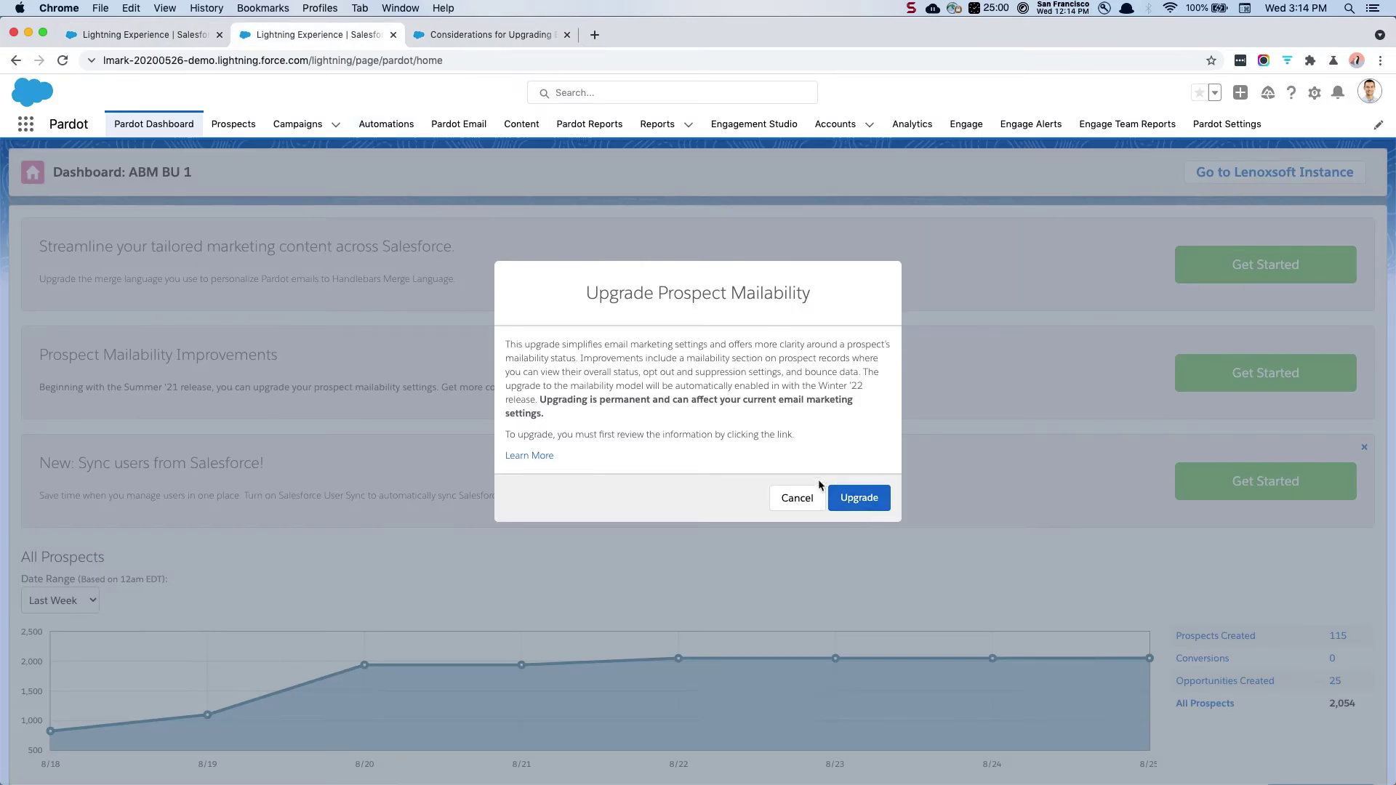
click(868, 502)
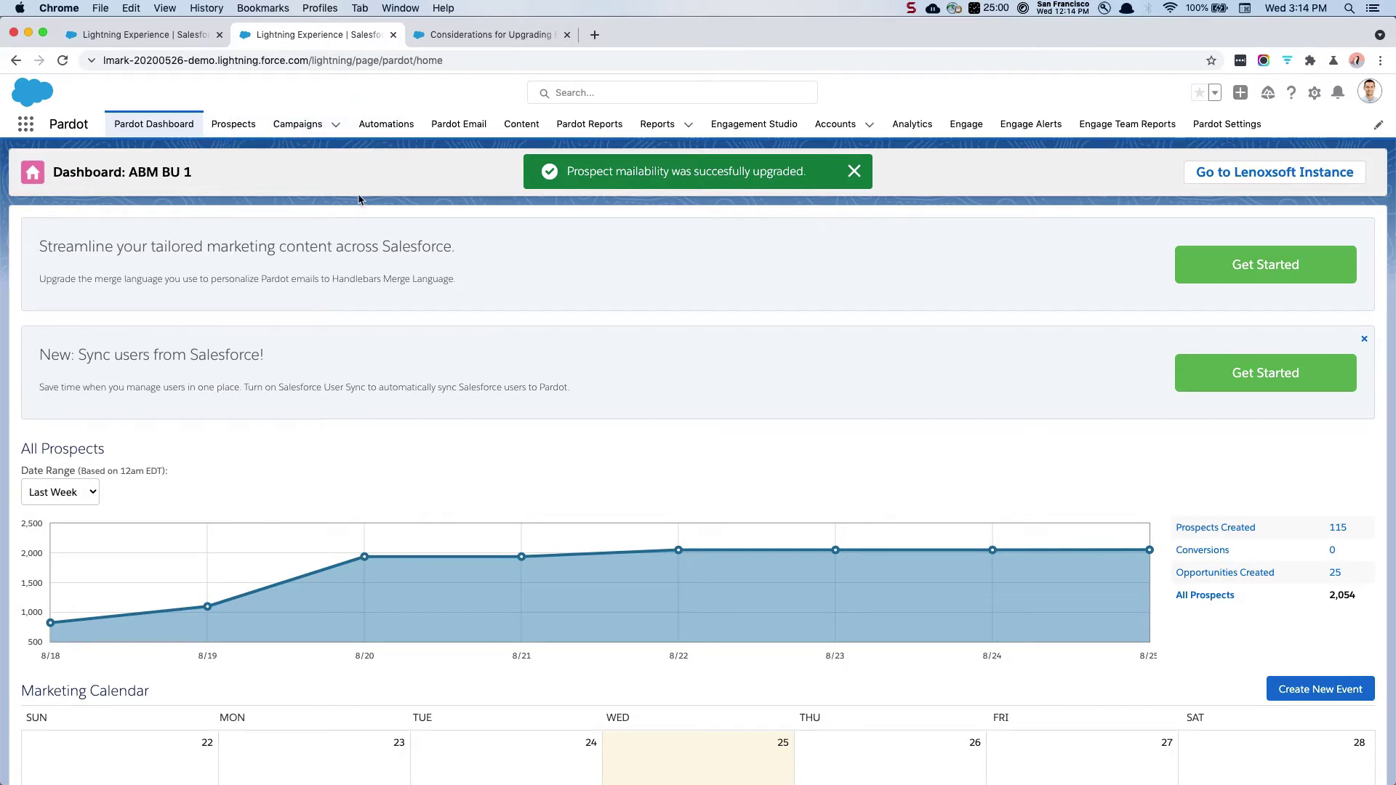
click(233, 123)
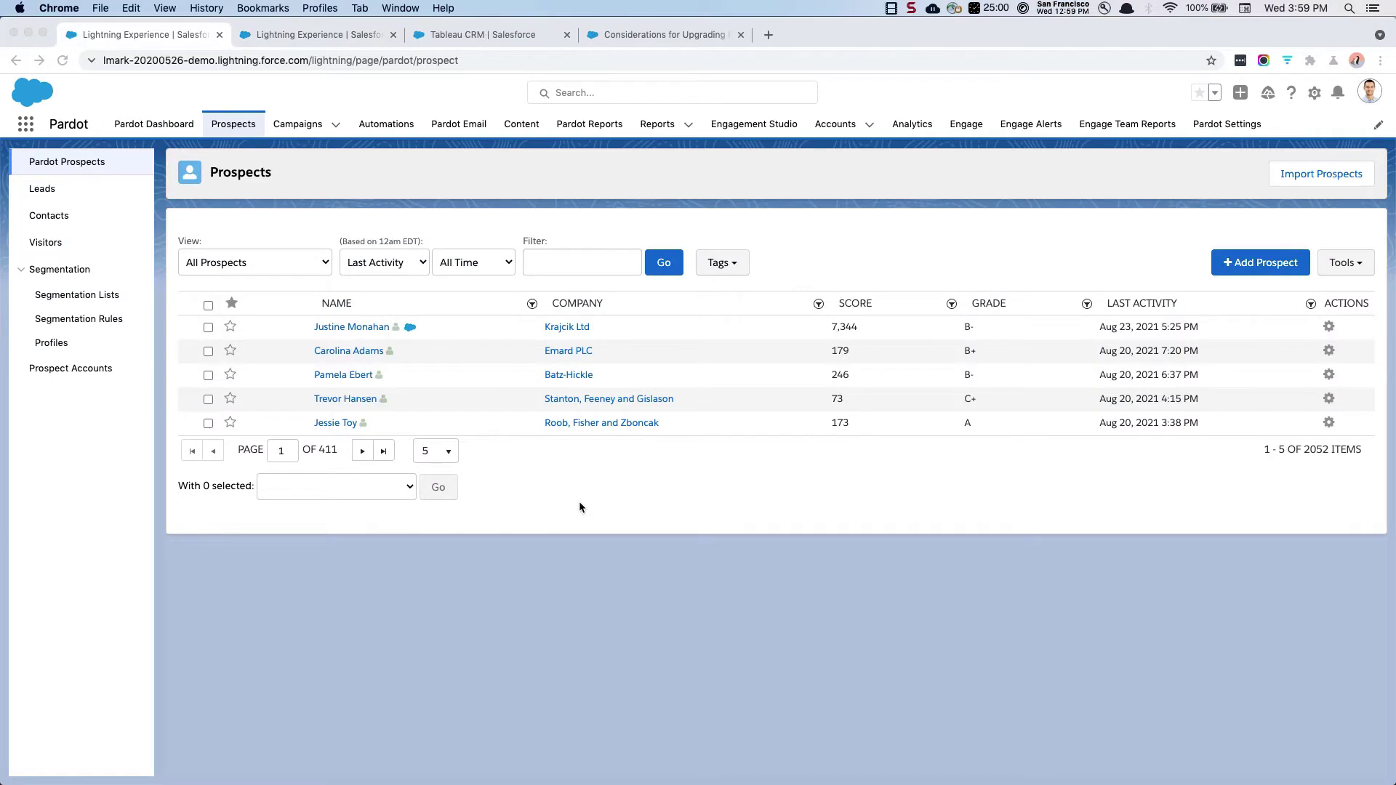
Step: Check the Prospects export tools, review Pardot's CSV exports, then return to prospectExport (3)
click(1336, 263)
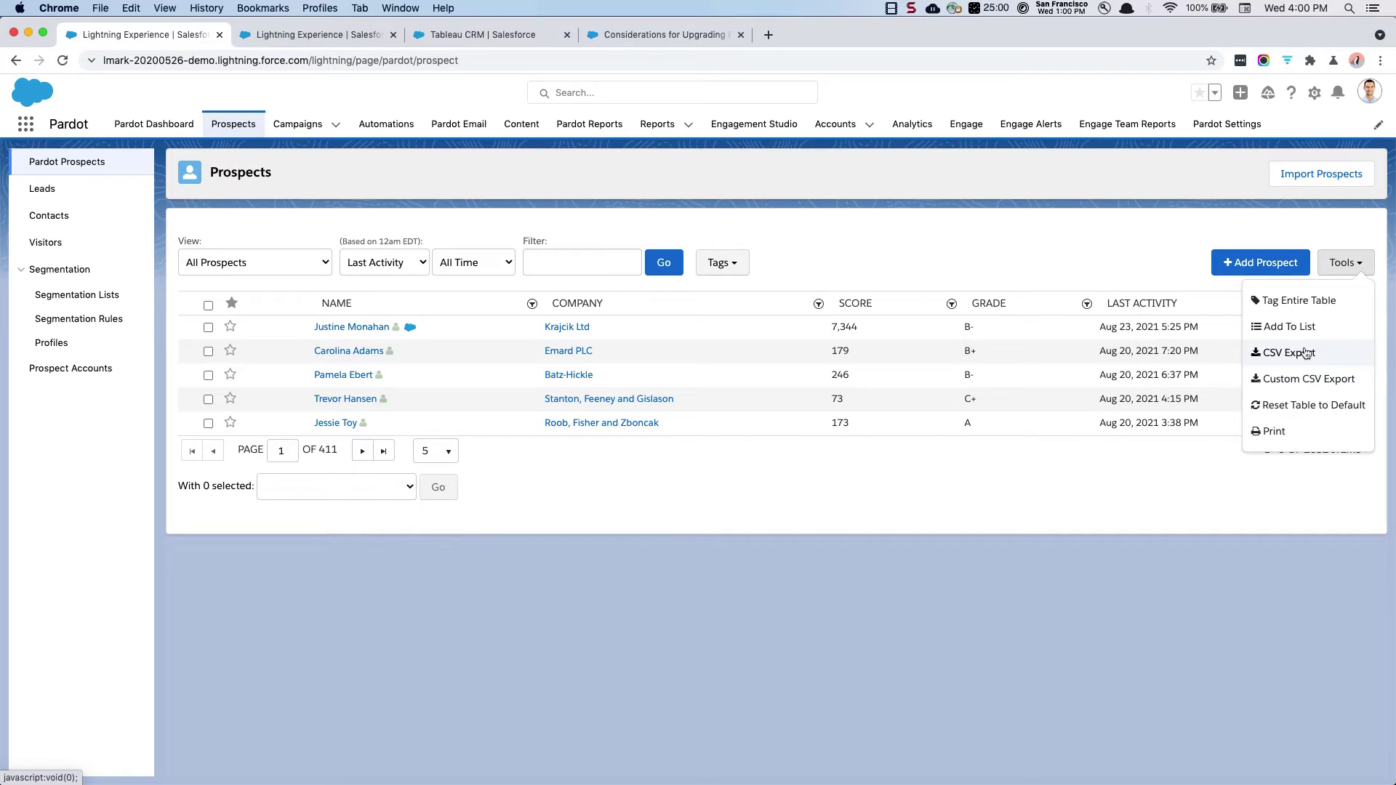
click(1088, 234)
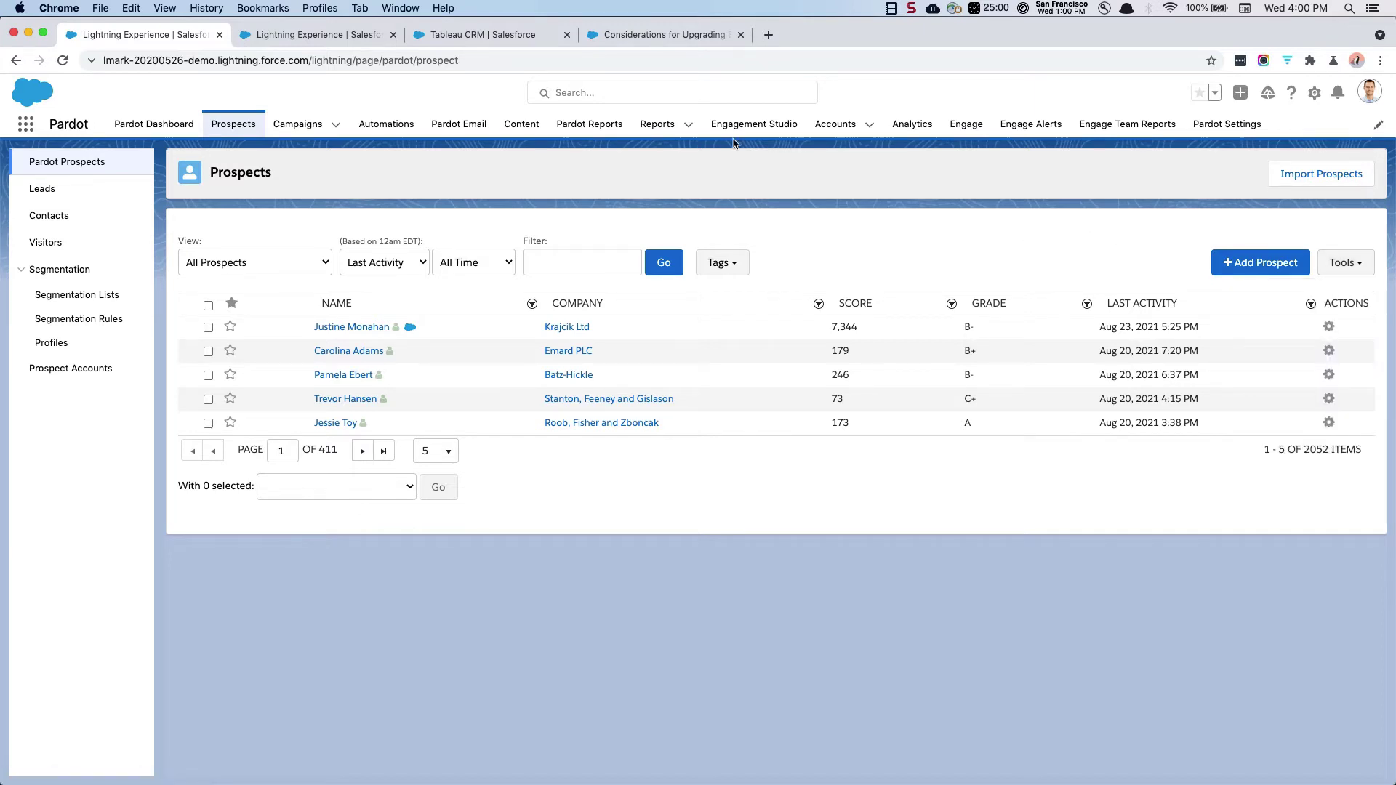
click(294, 32)
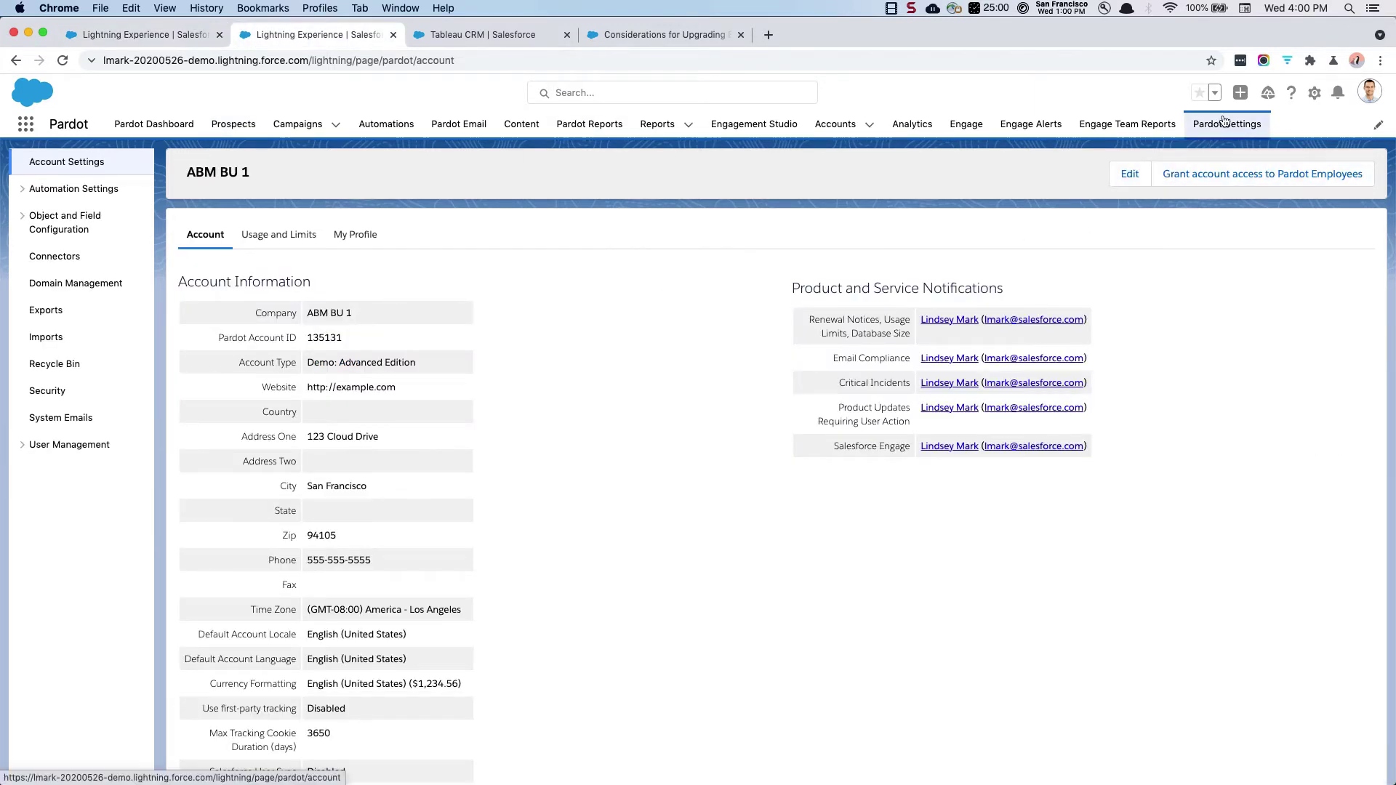
click(46, 310)
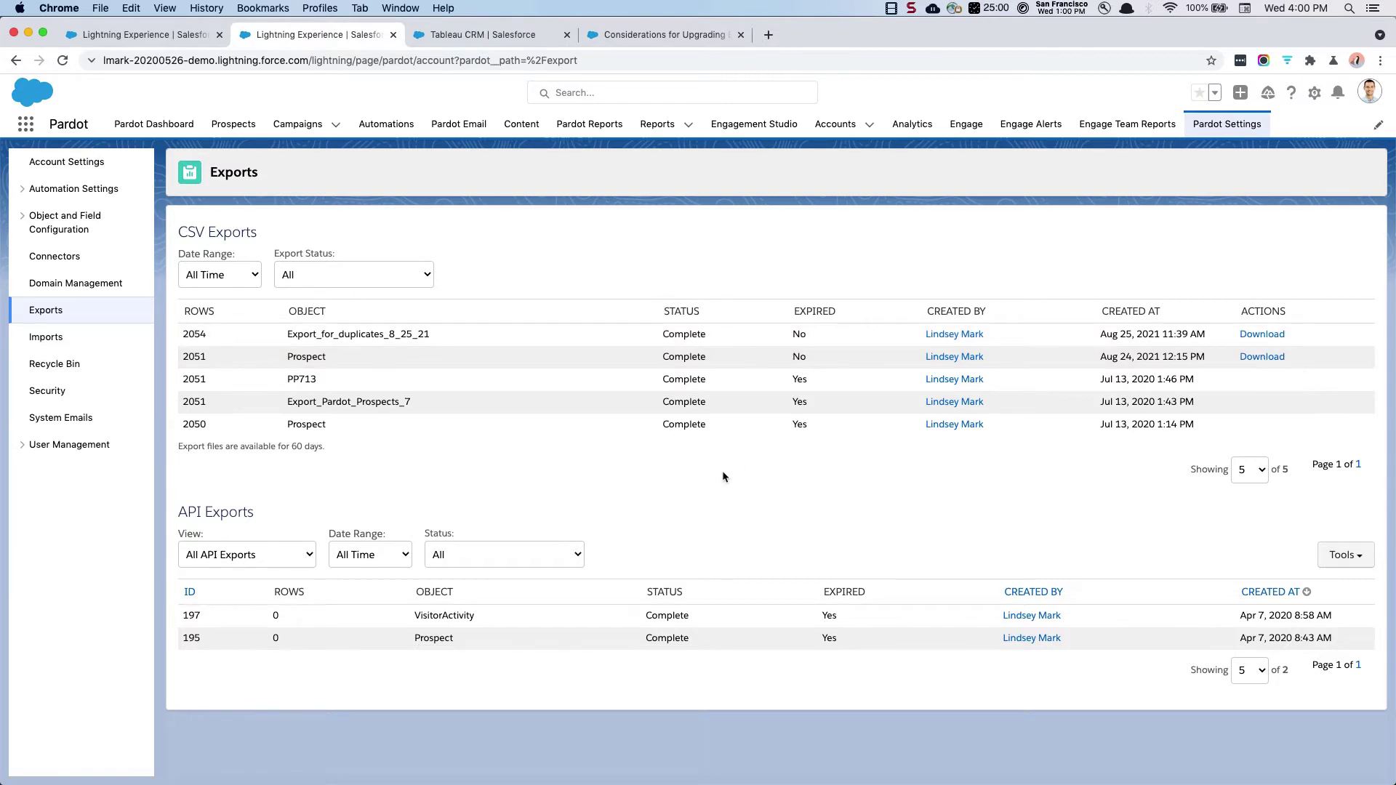
key(super+Tab)
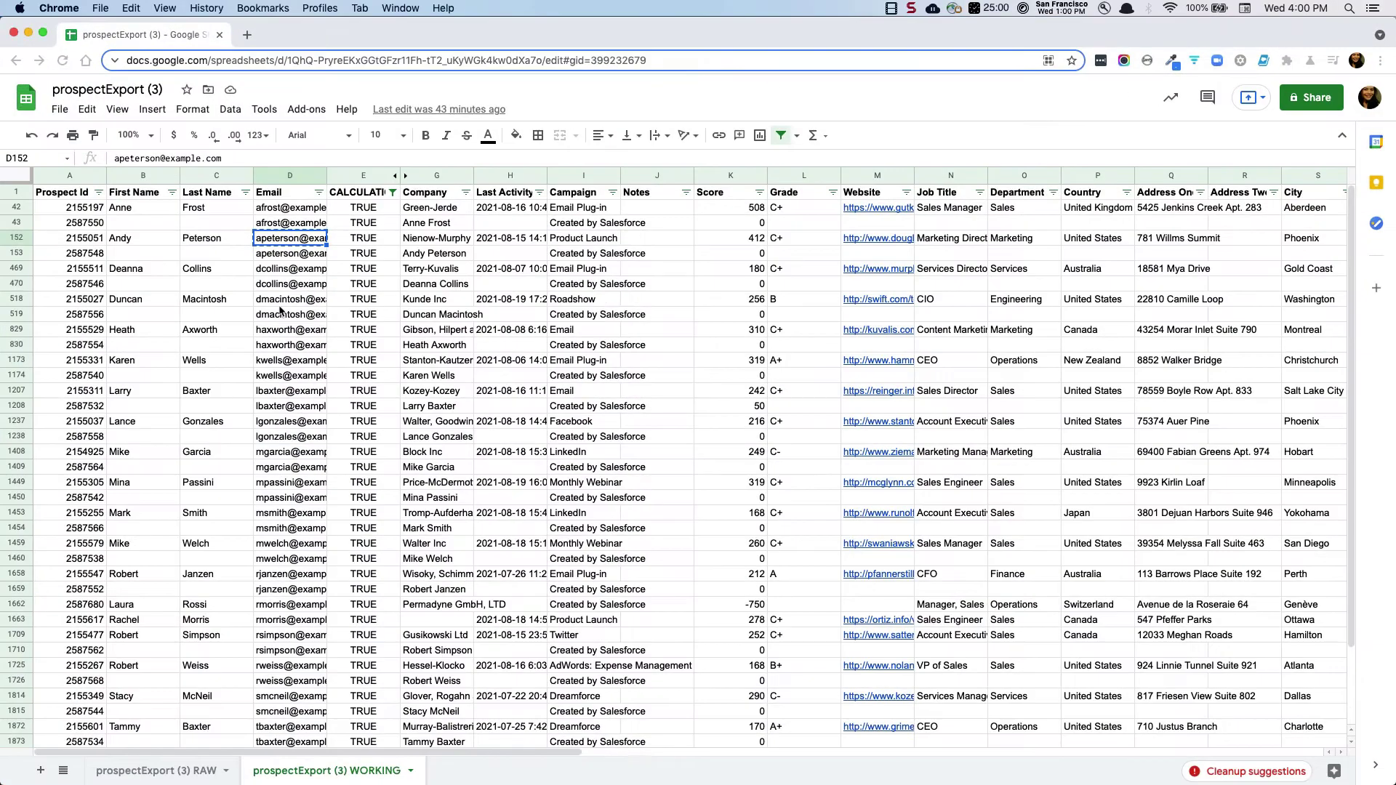
Step: Duplicate the prospectExport (3) RAW sheet, creating 'Copy of prospectExport (3) RAW'
mouse_move(320, 261)
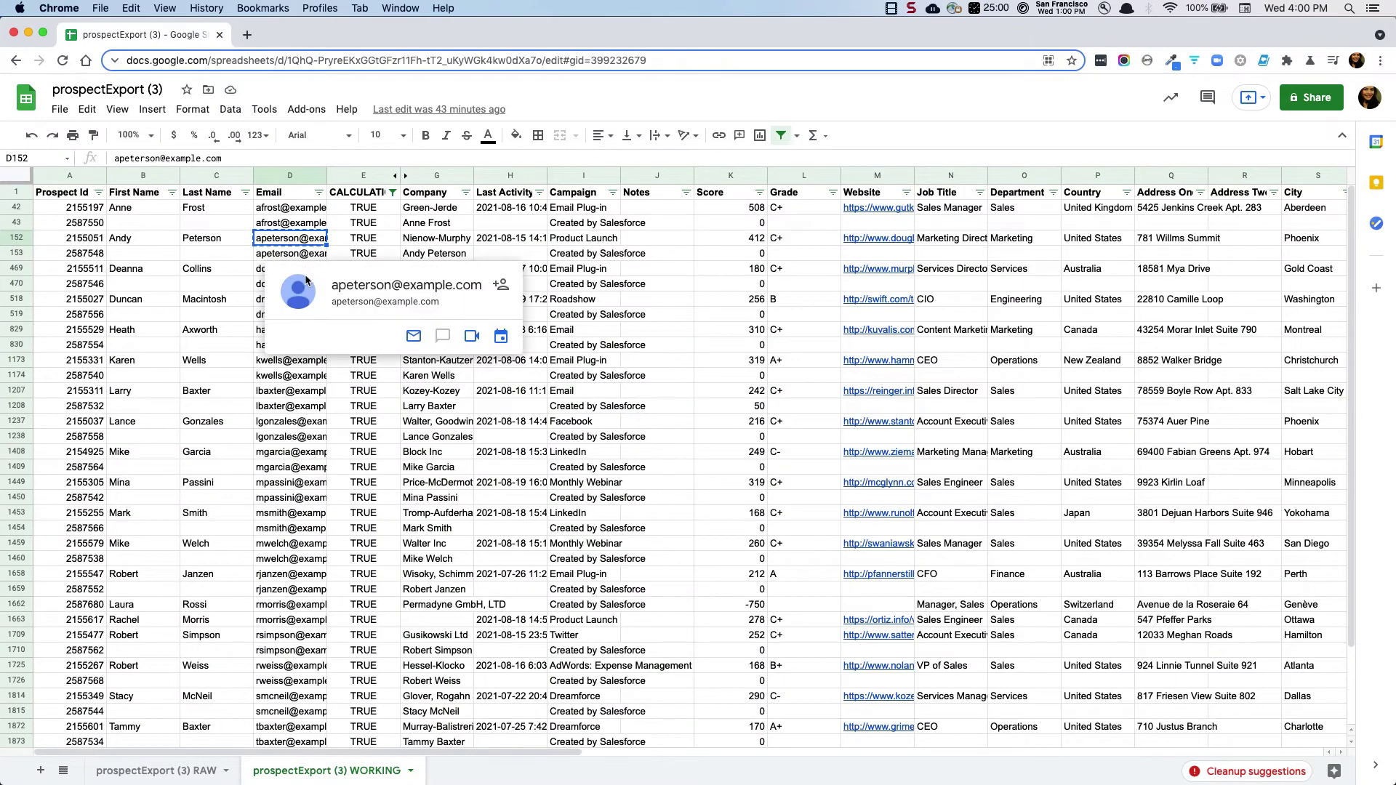
click(203, 778)
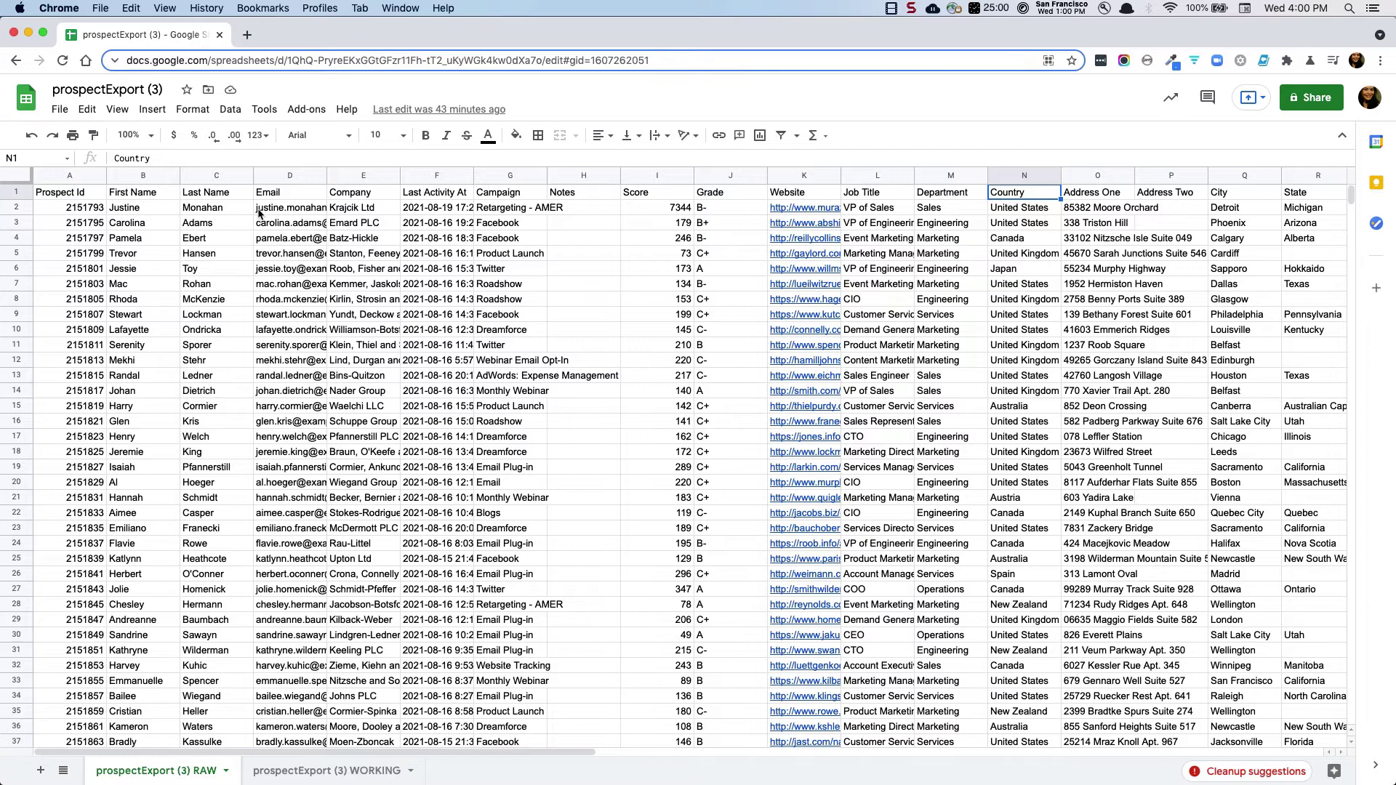
click(226, 771)
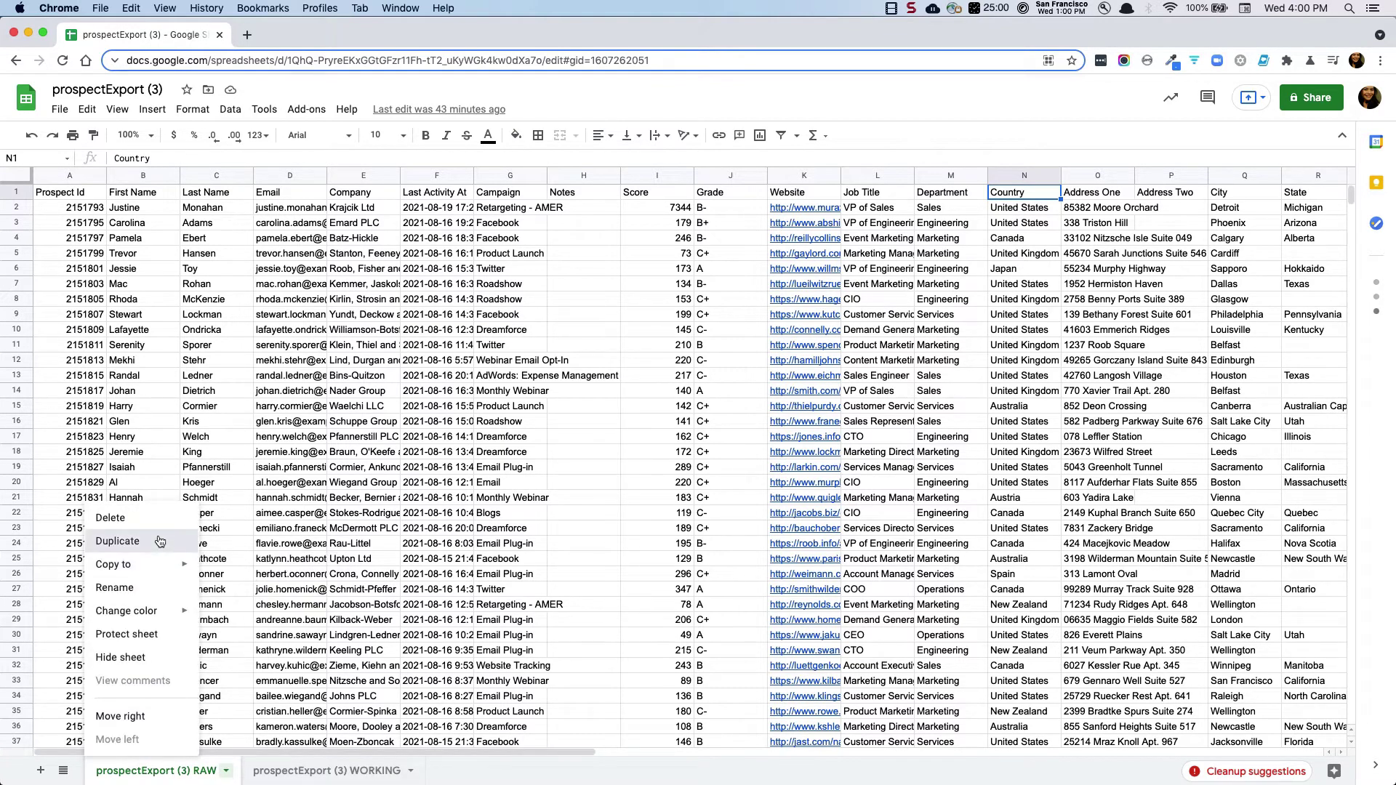
click(159, 541)
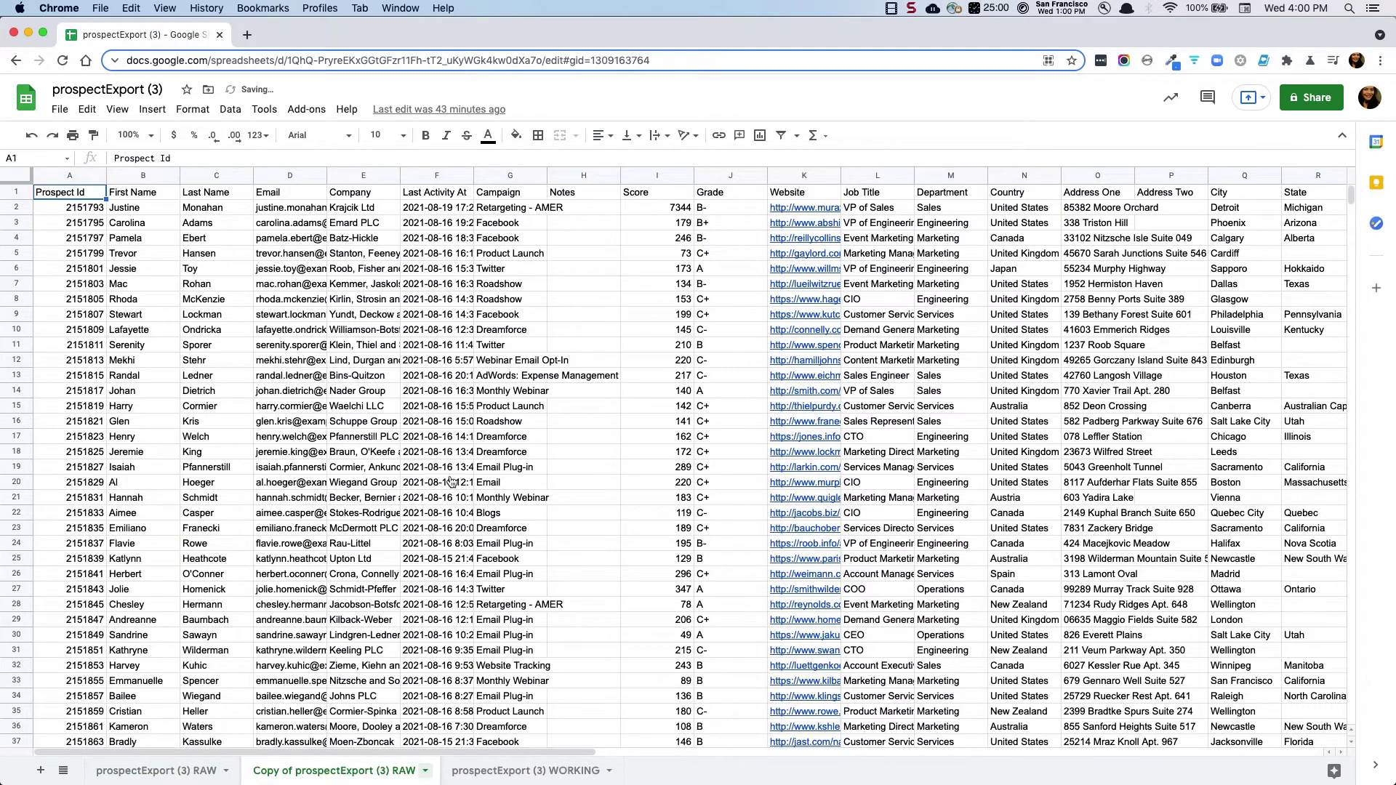
Step: Insert a new column right of Email with the header 'Duplicate' in E1
click(293, 172)
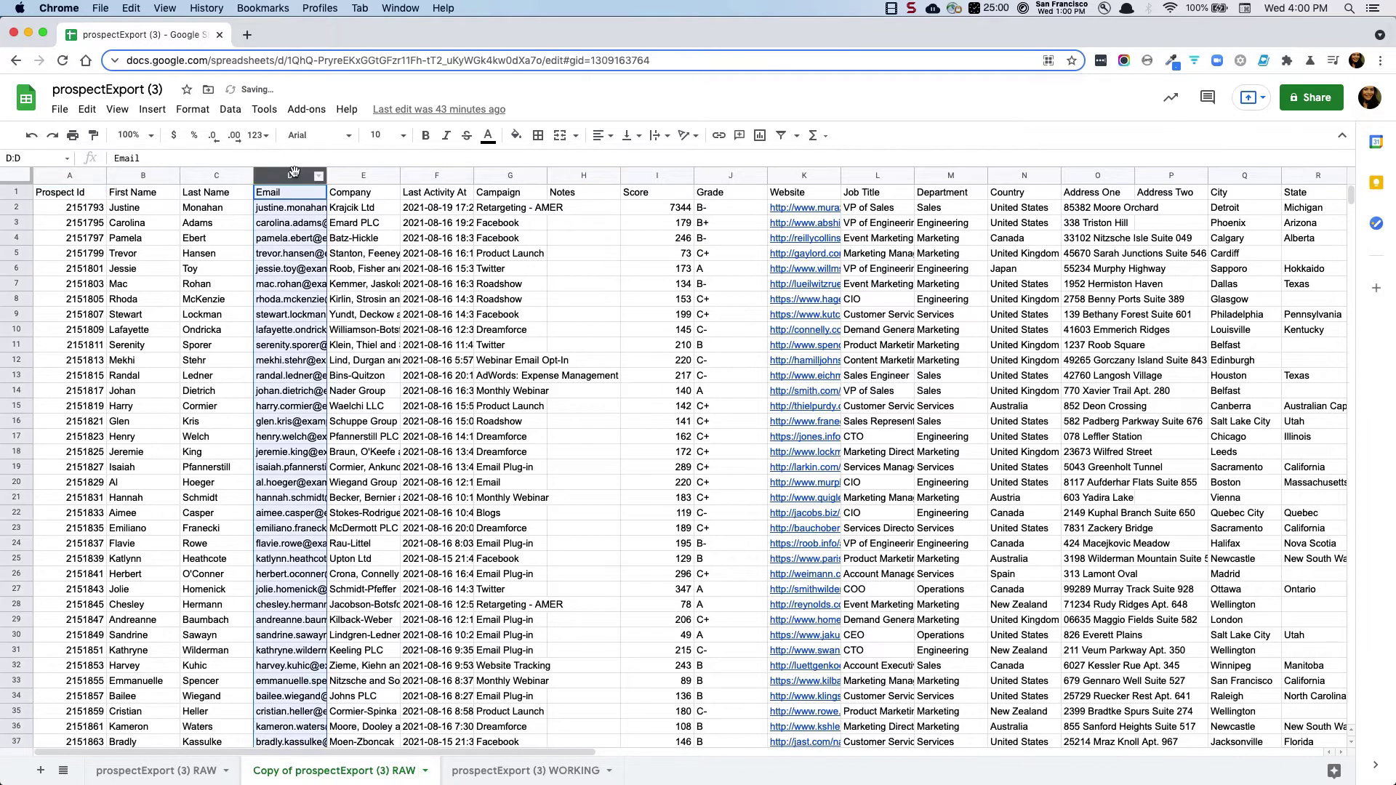
right_click(293, 173)
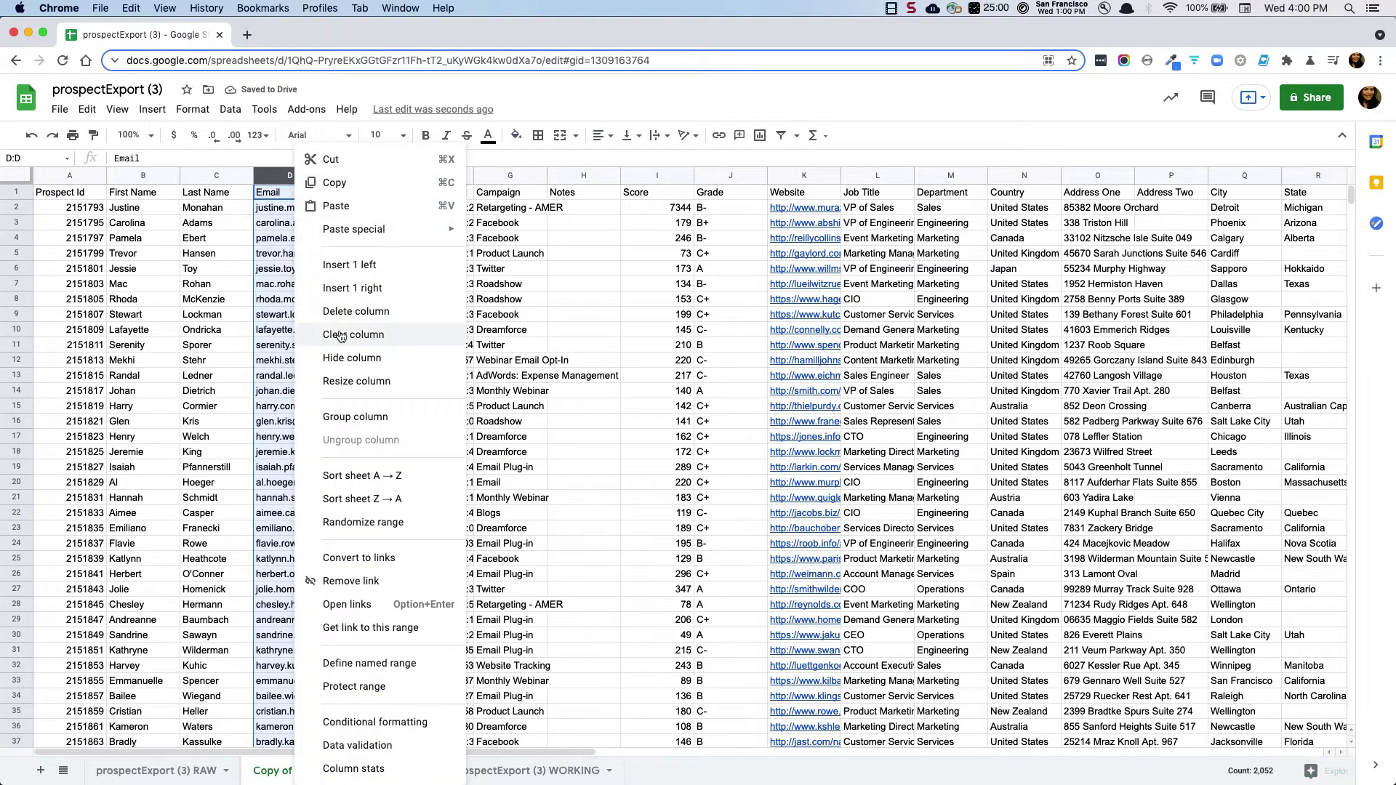
click(344, 289)
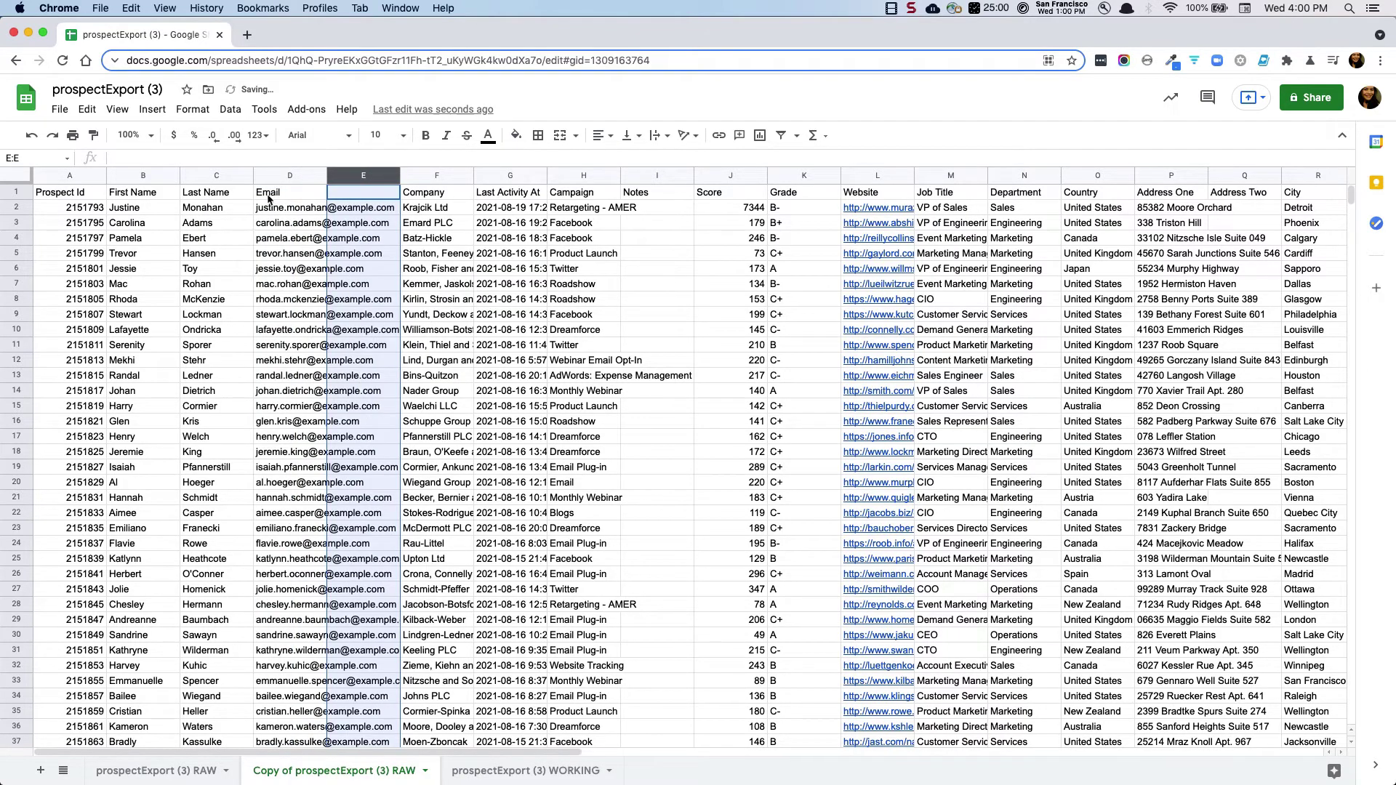
click(358, 196)
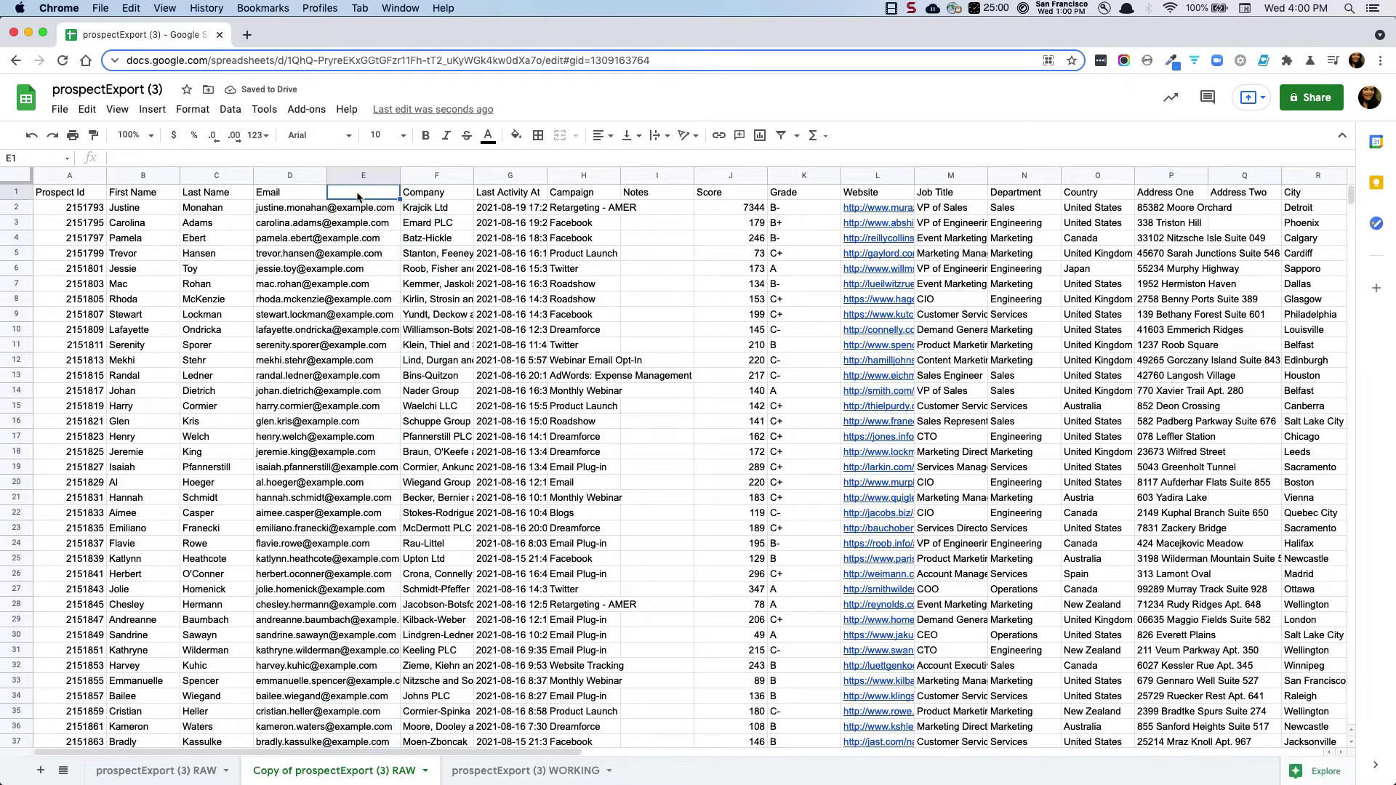
text(Duplicate)
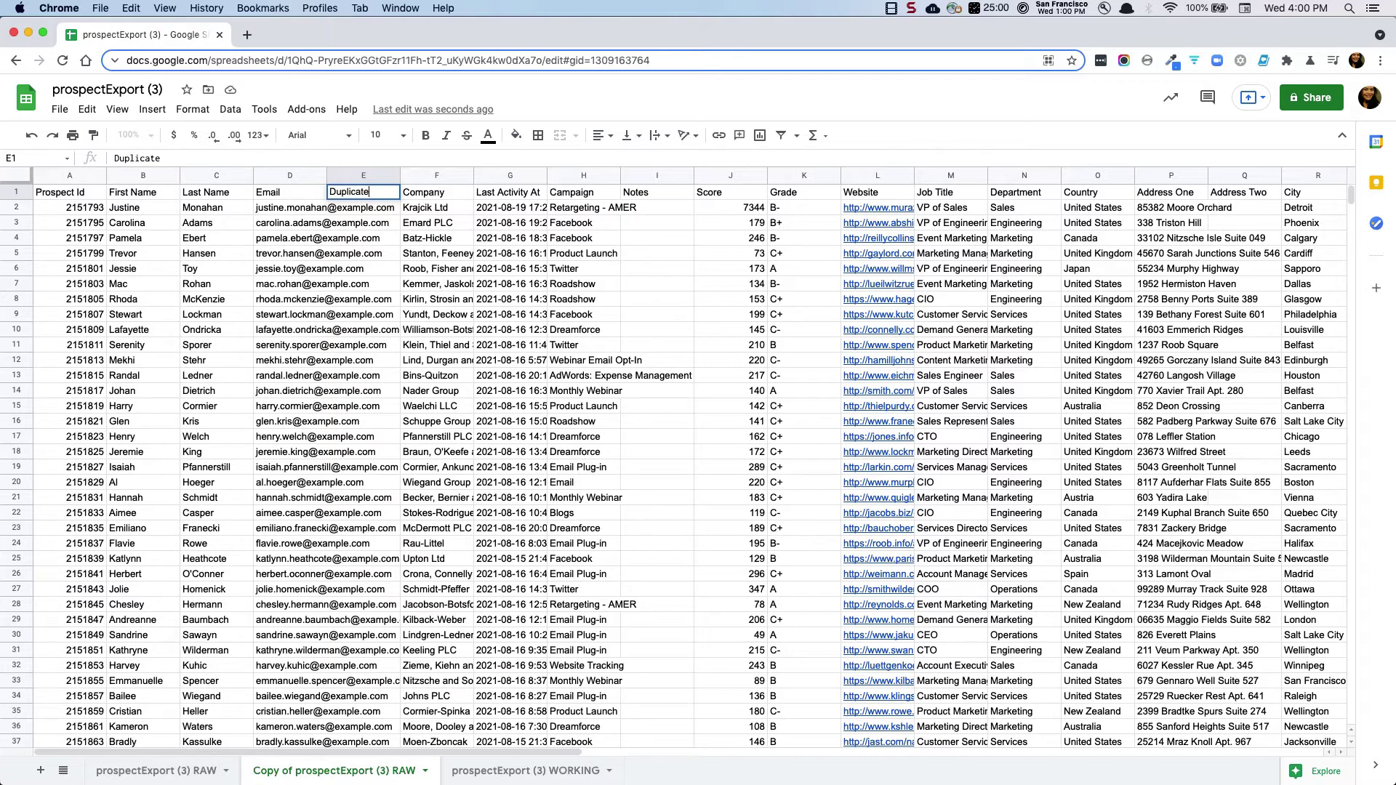
key(Return)
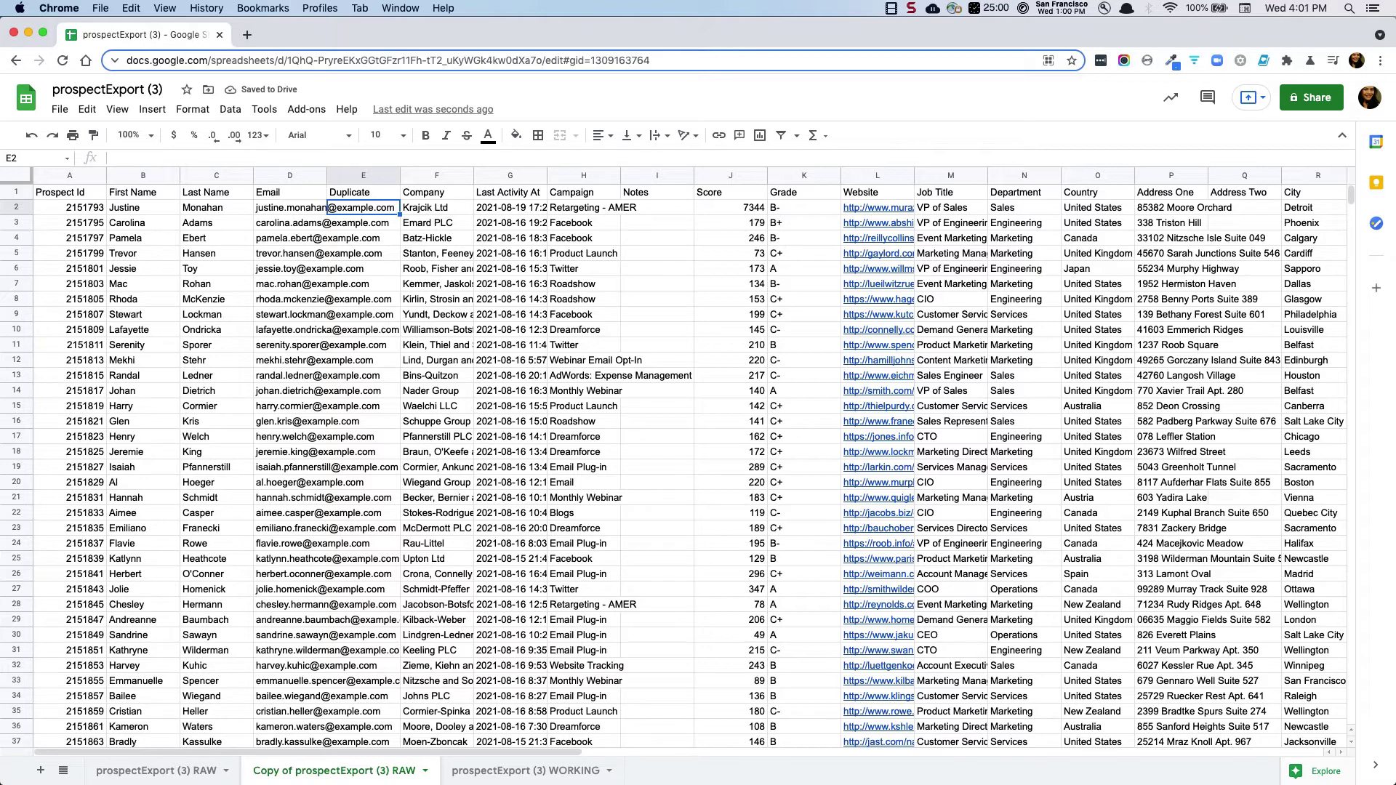
Step: Enter =countif(D2:D2052,D2) in E2 to count repeats of the first email
text(=countif()
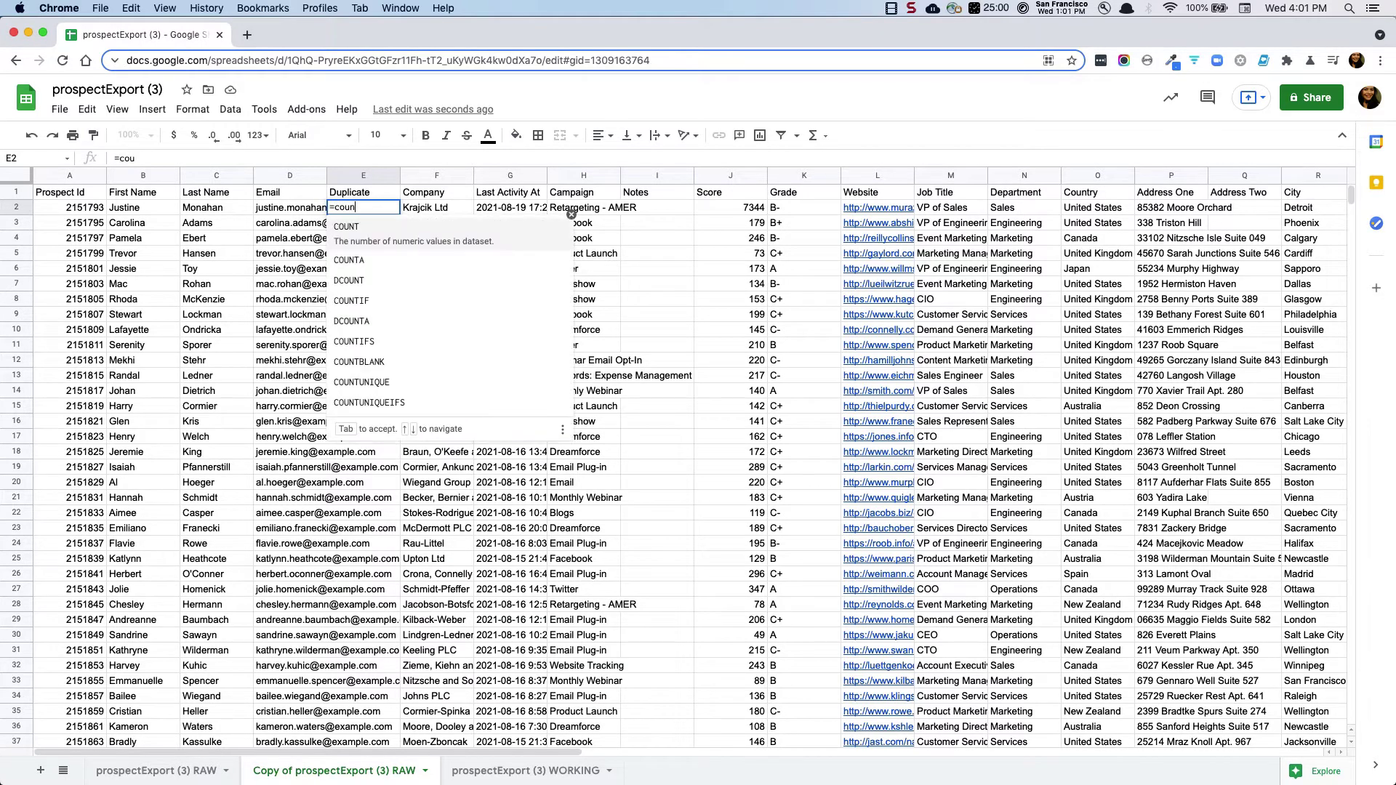
click(277, 211)
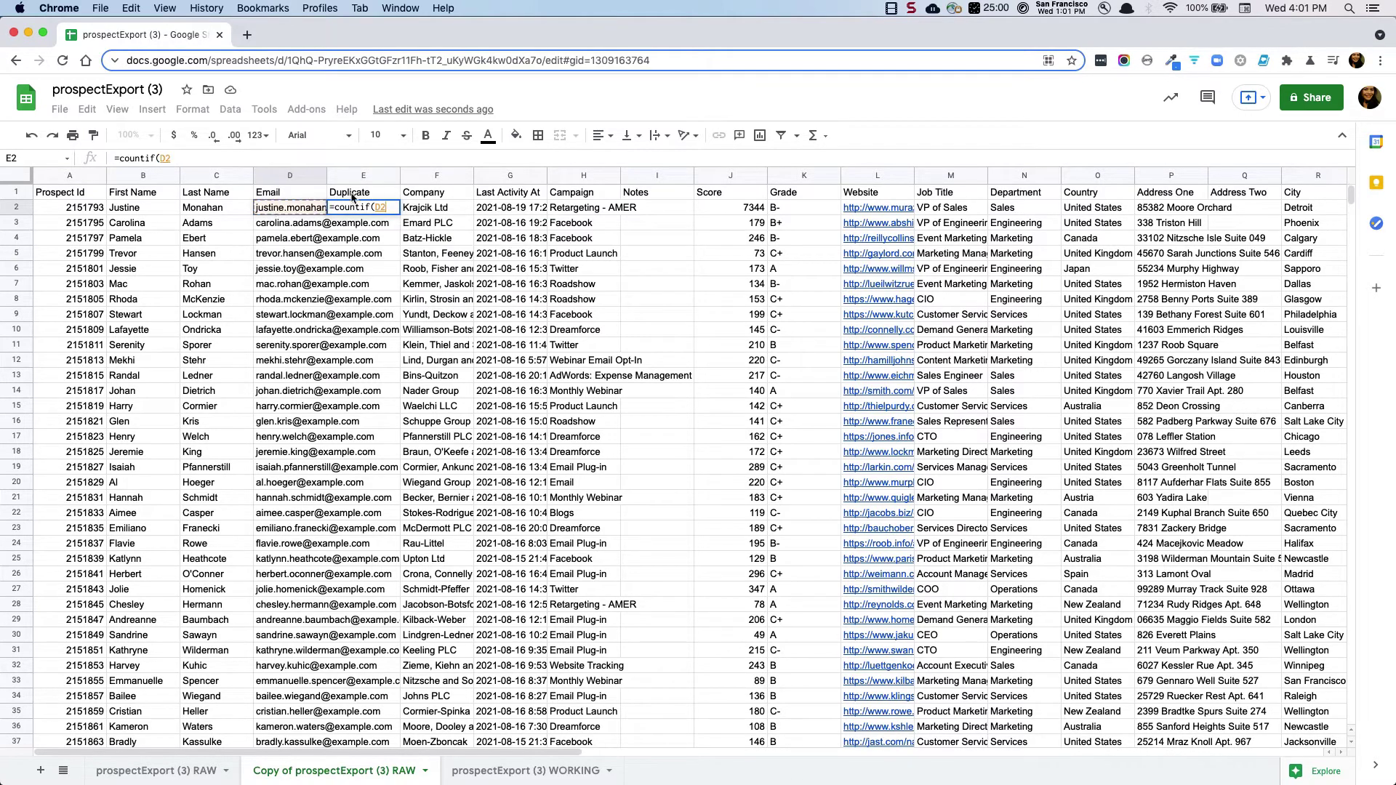
key(super+shift+Down)
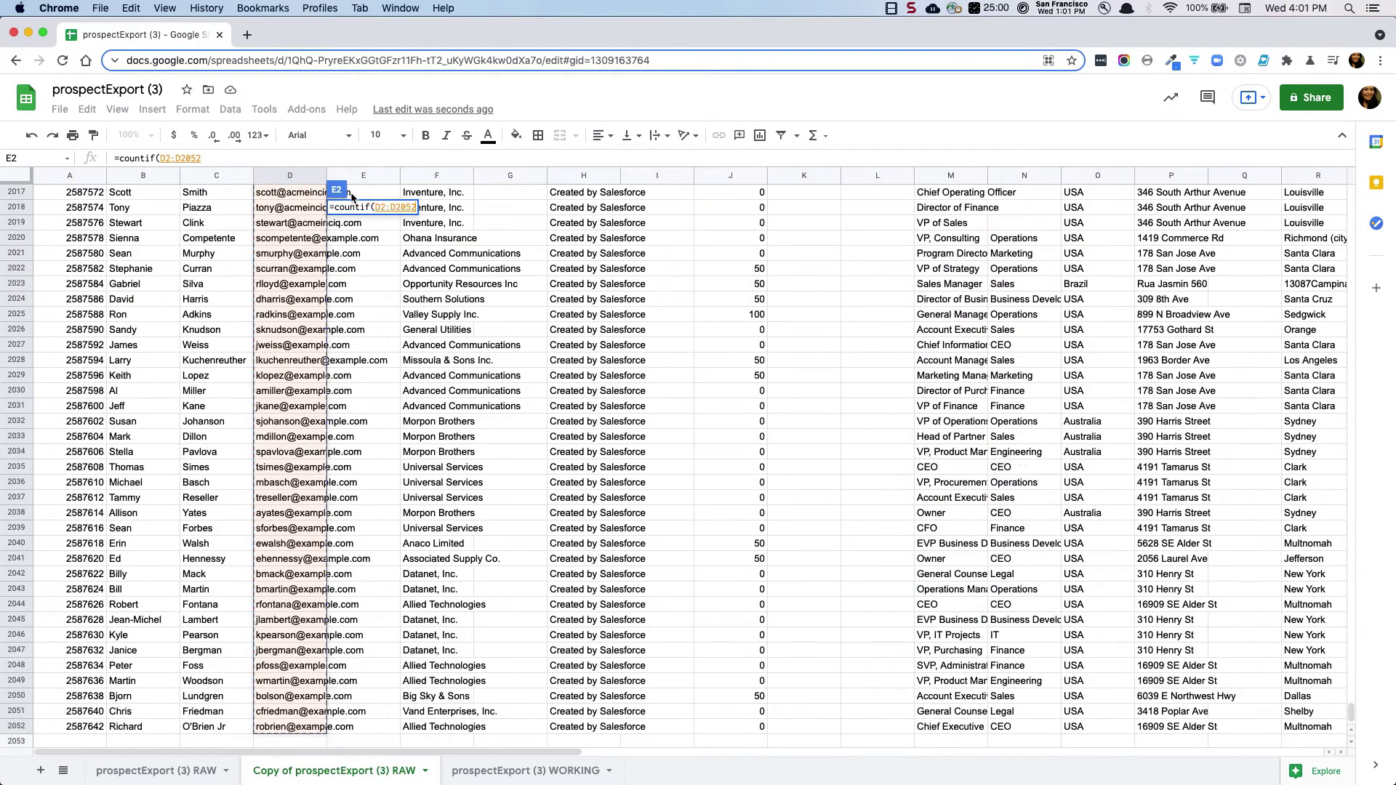
text(,)
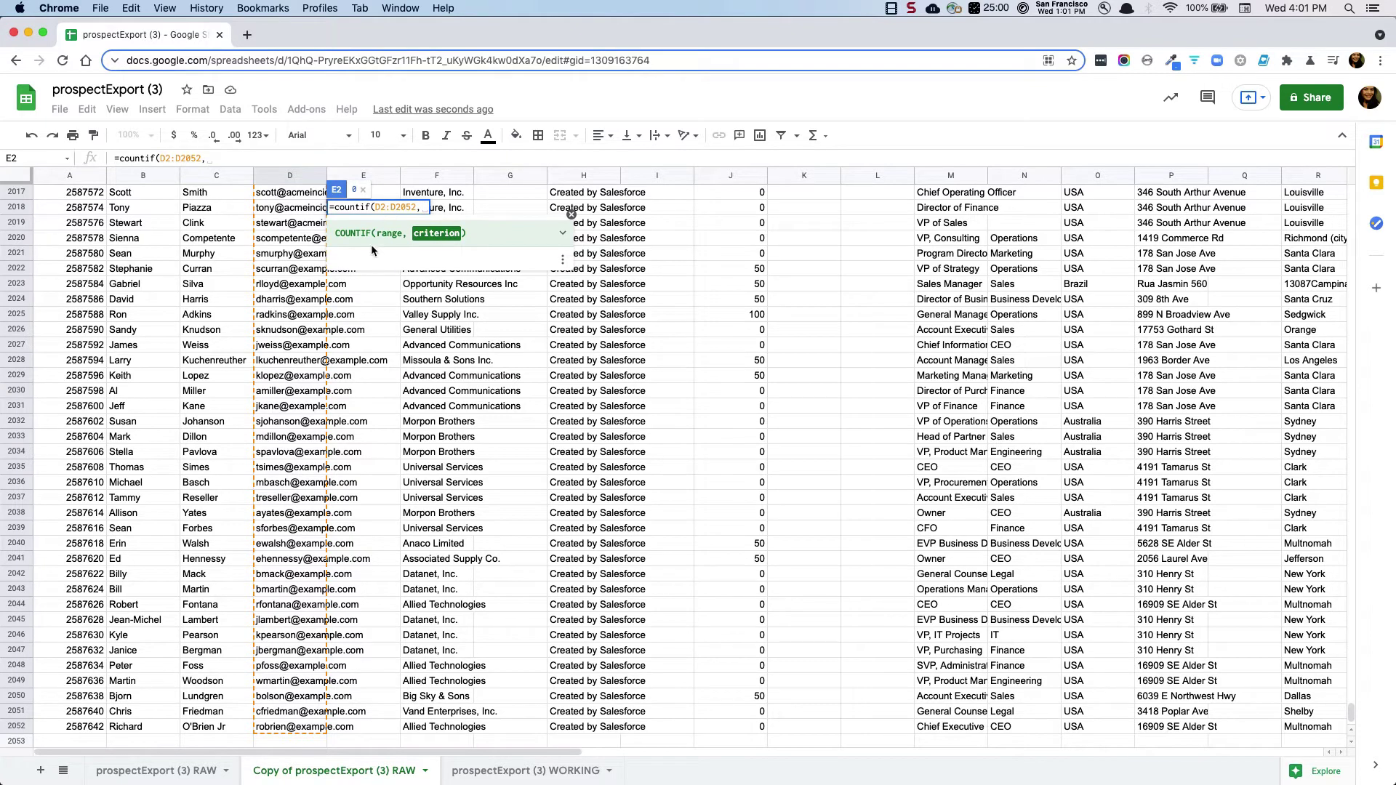
text(D2)
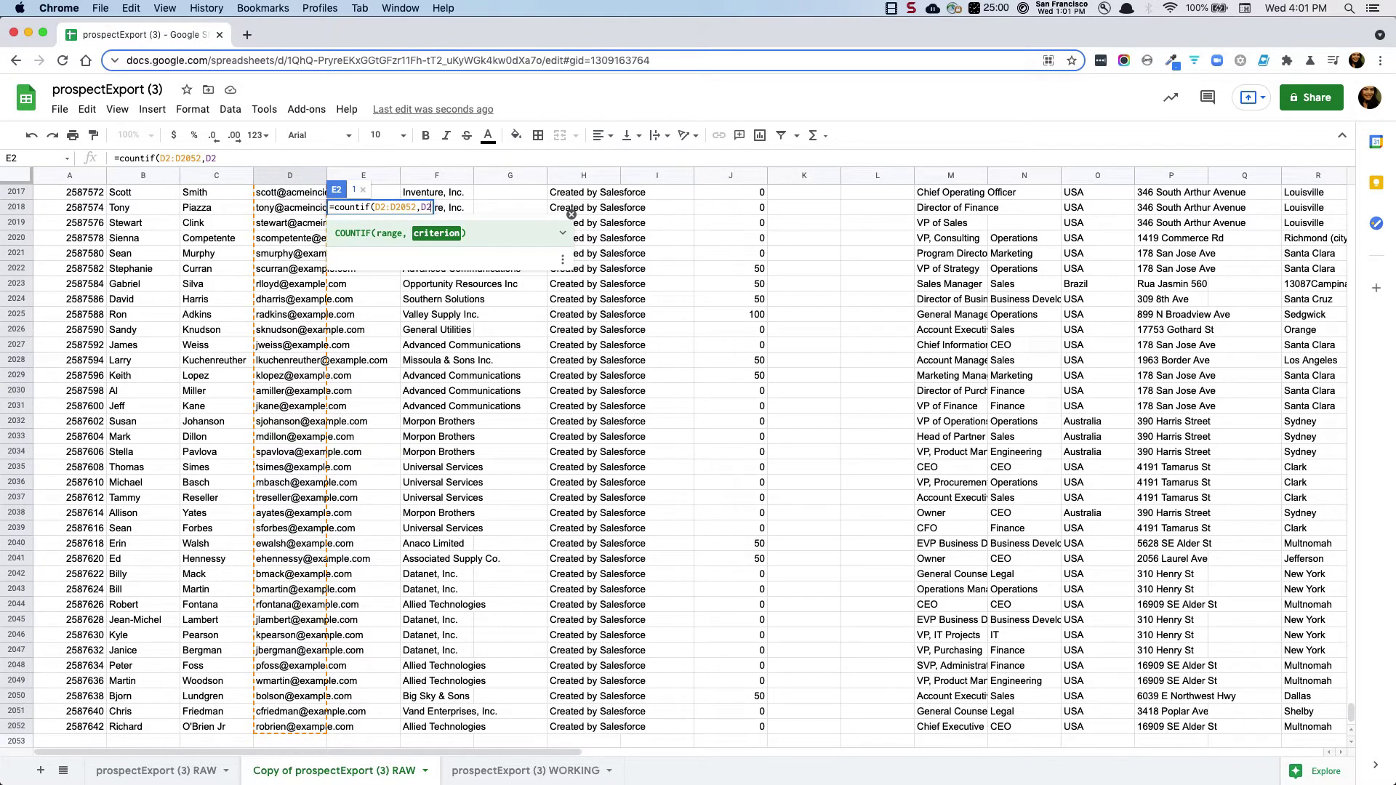
text()>1)
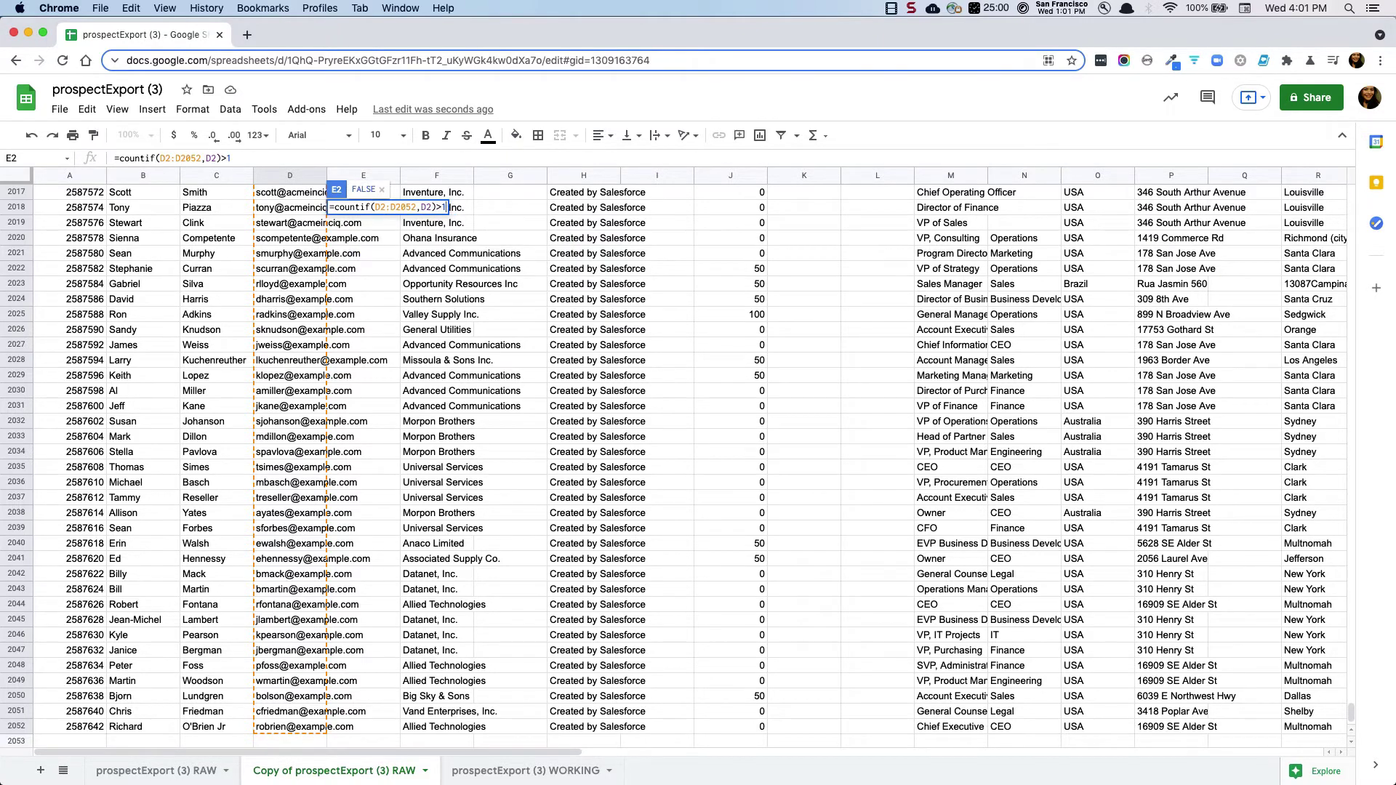
key(Return)
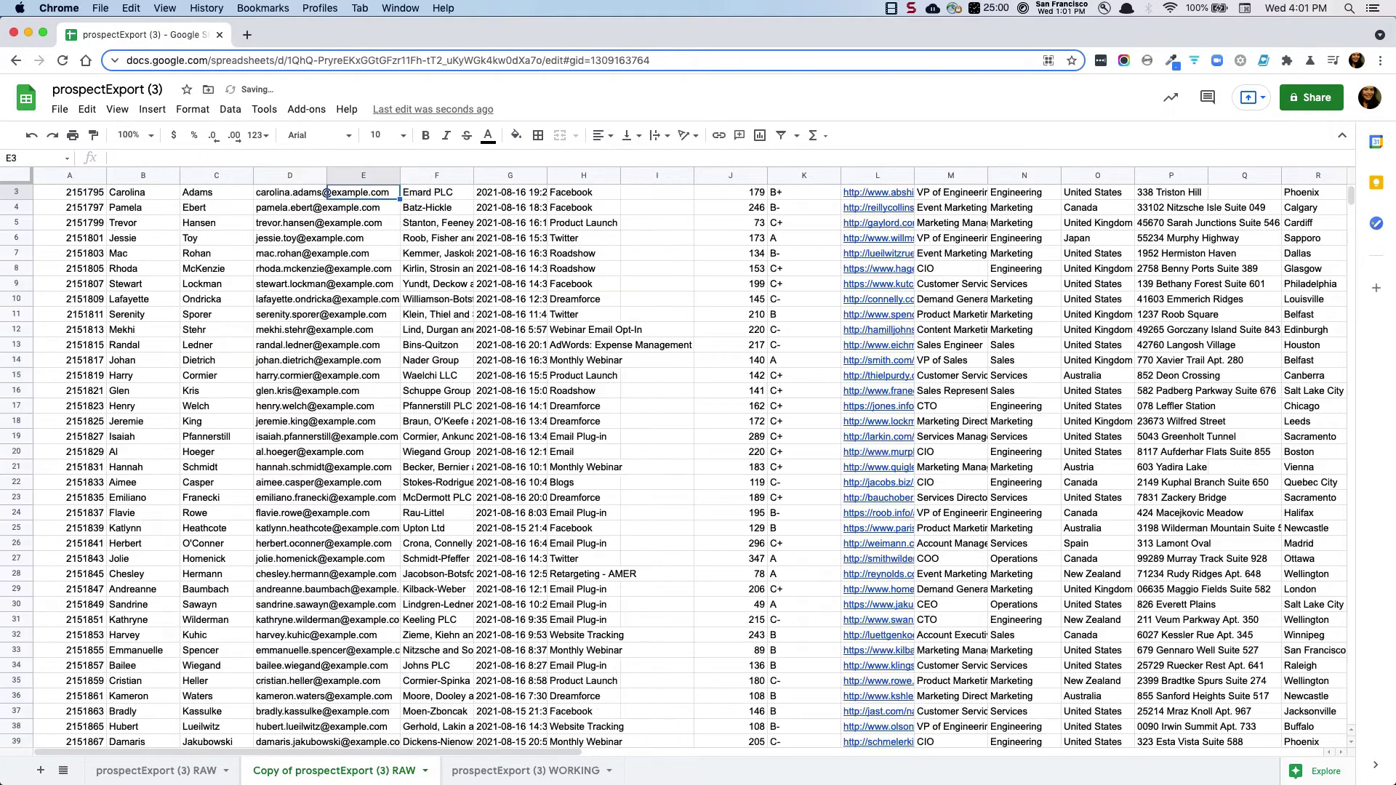
Step: Make E2's COUNTIF range absolute as $D$2:$D$2052
scroll(331, 238, up, 1)
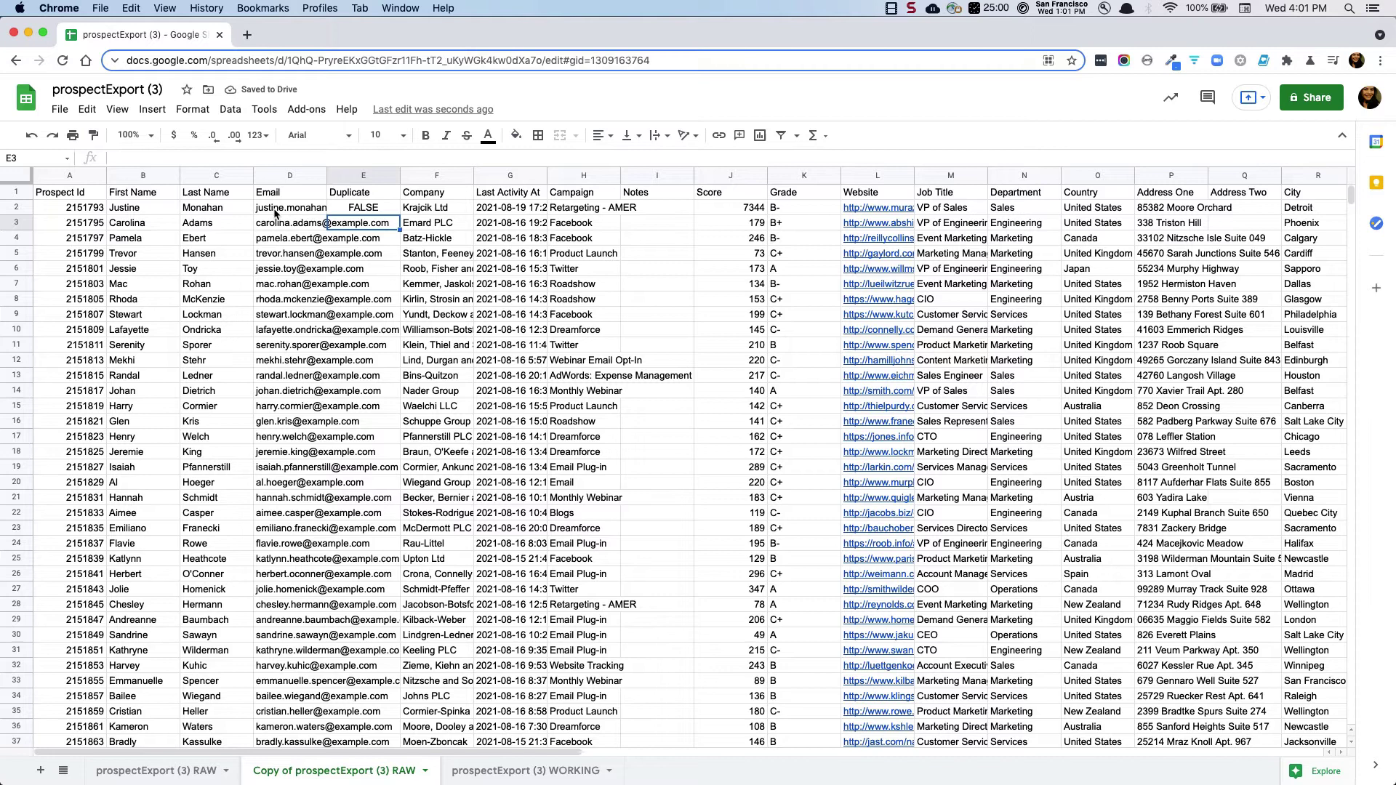
click(354, 208)
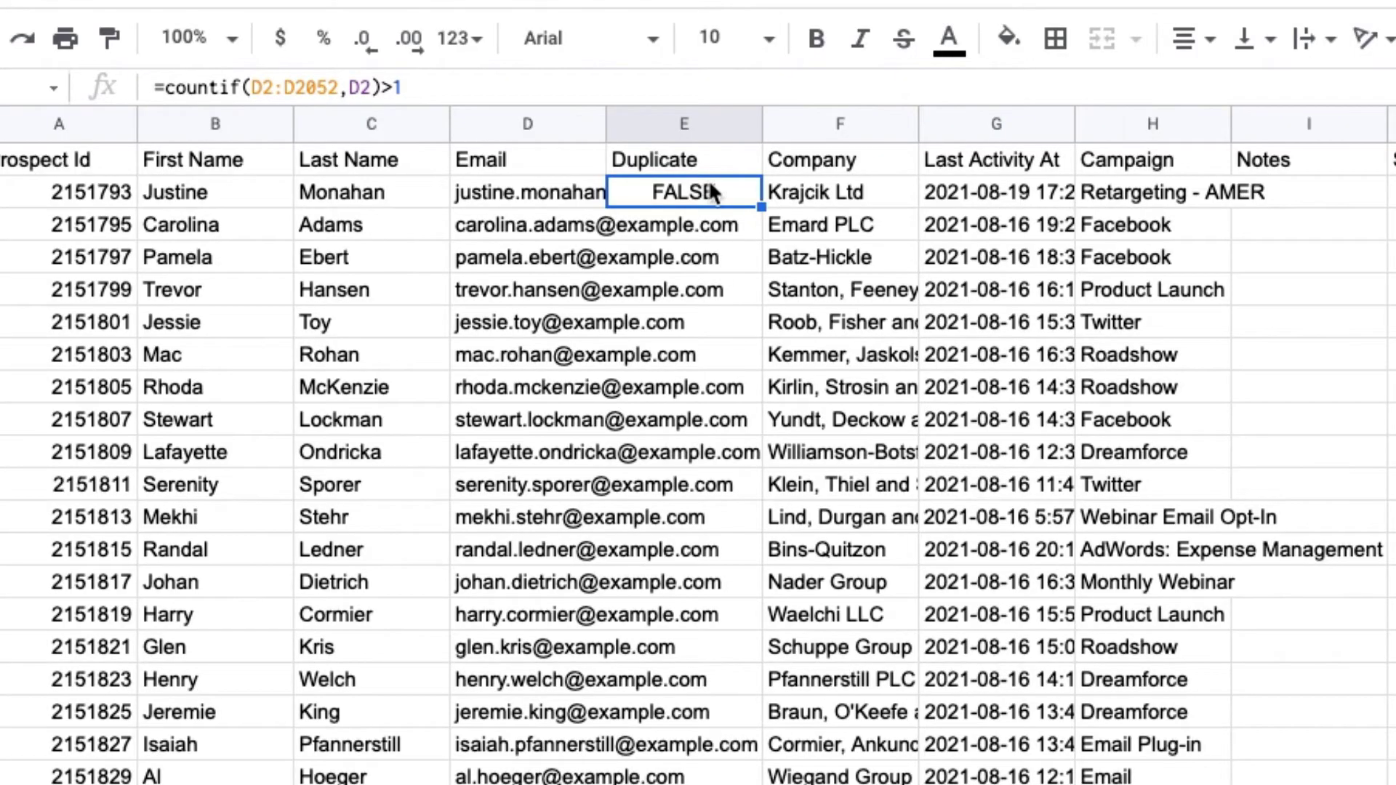
click(311, 87)
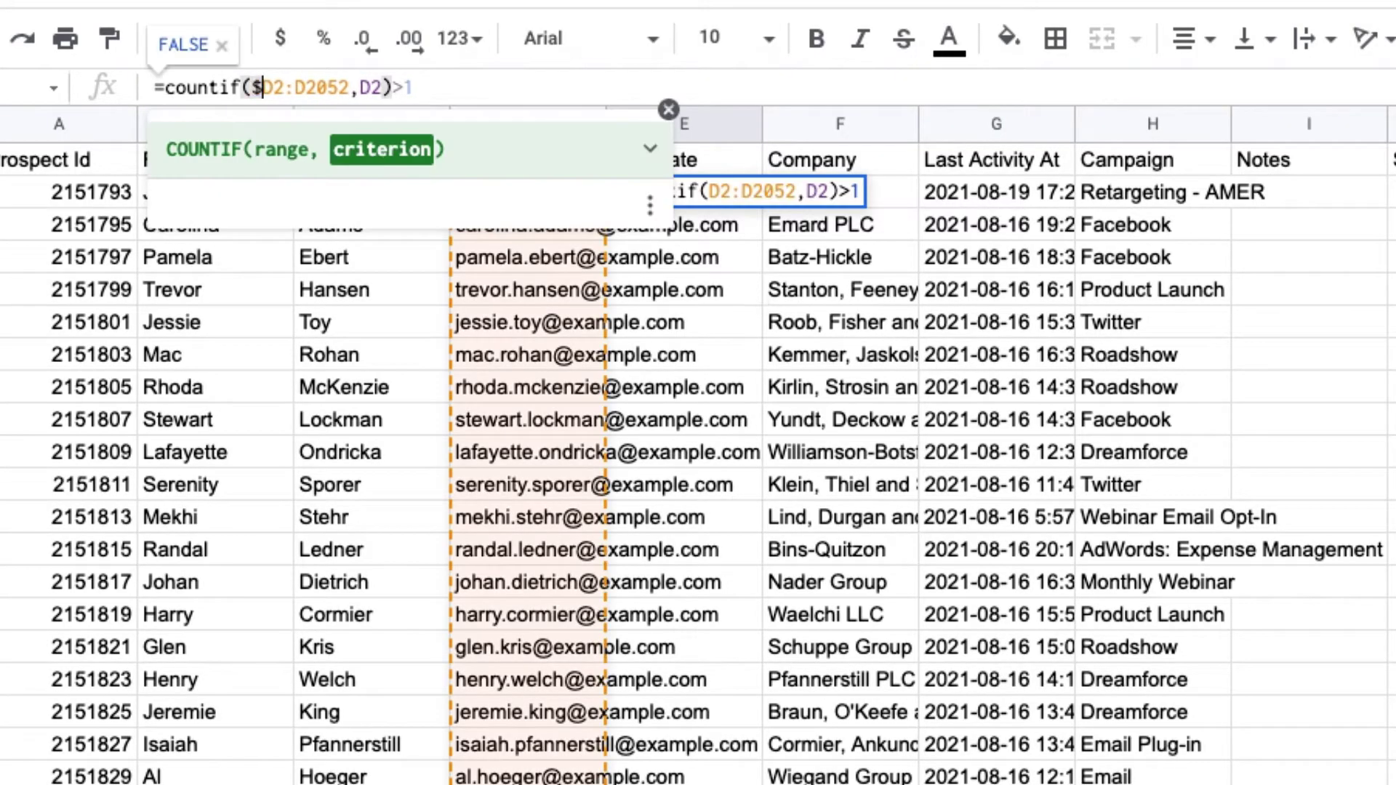
key(Right)
text($)
key(Right)
key(Right)
text(4)
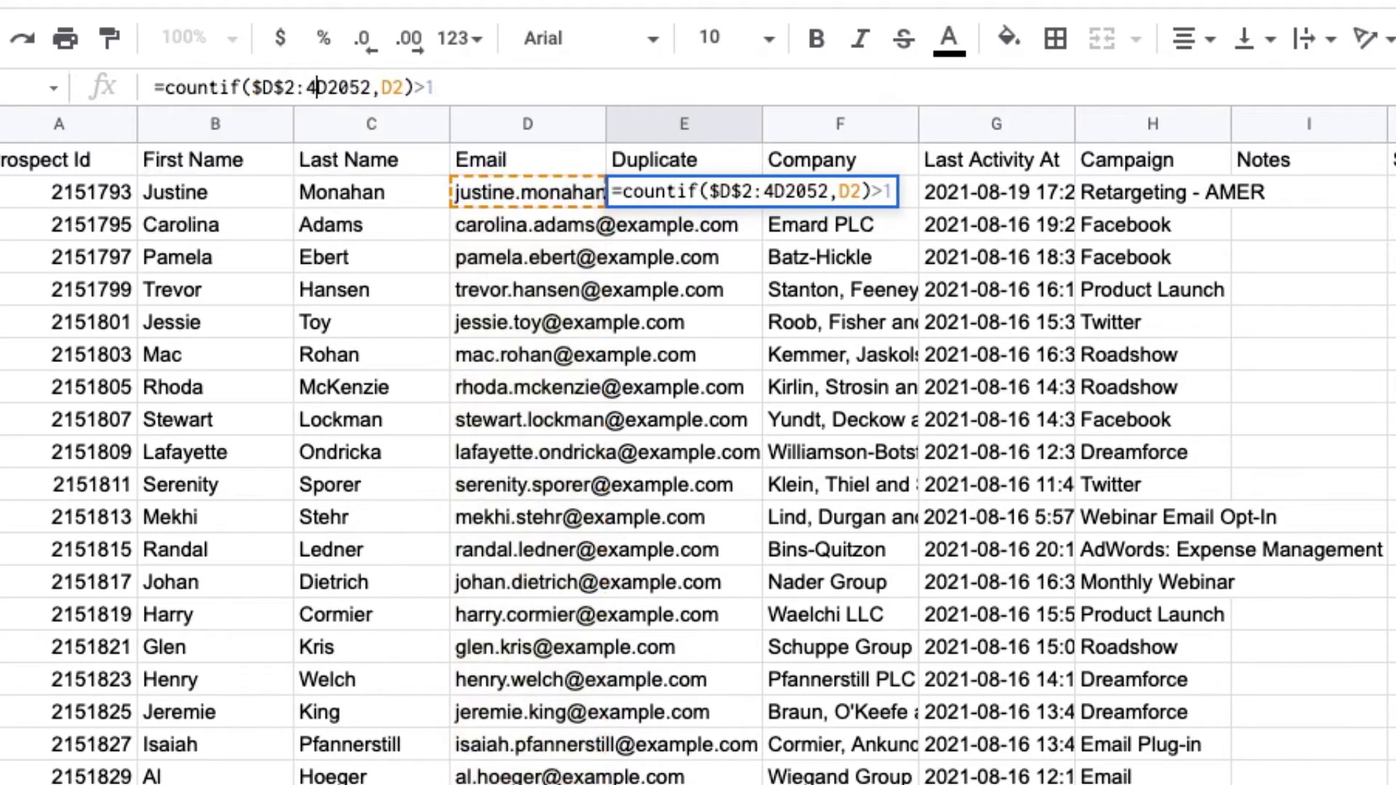
key(BackSpace)
text($)
key(Right)
key(Right)
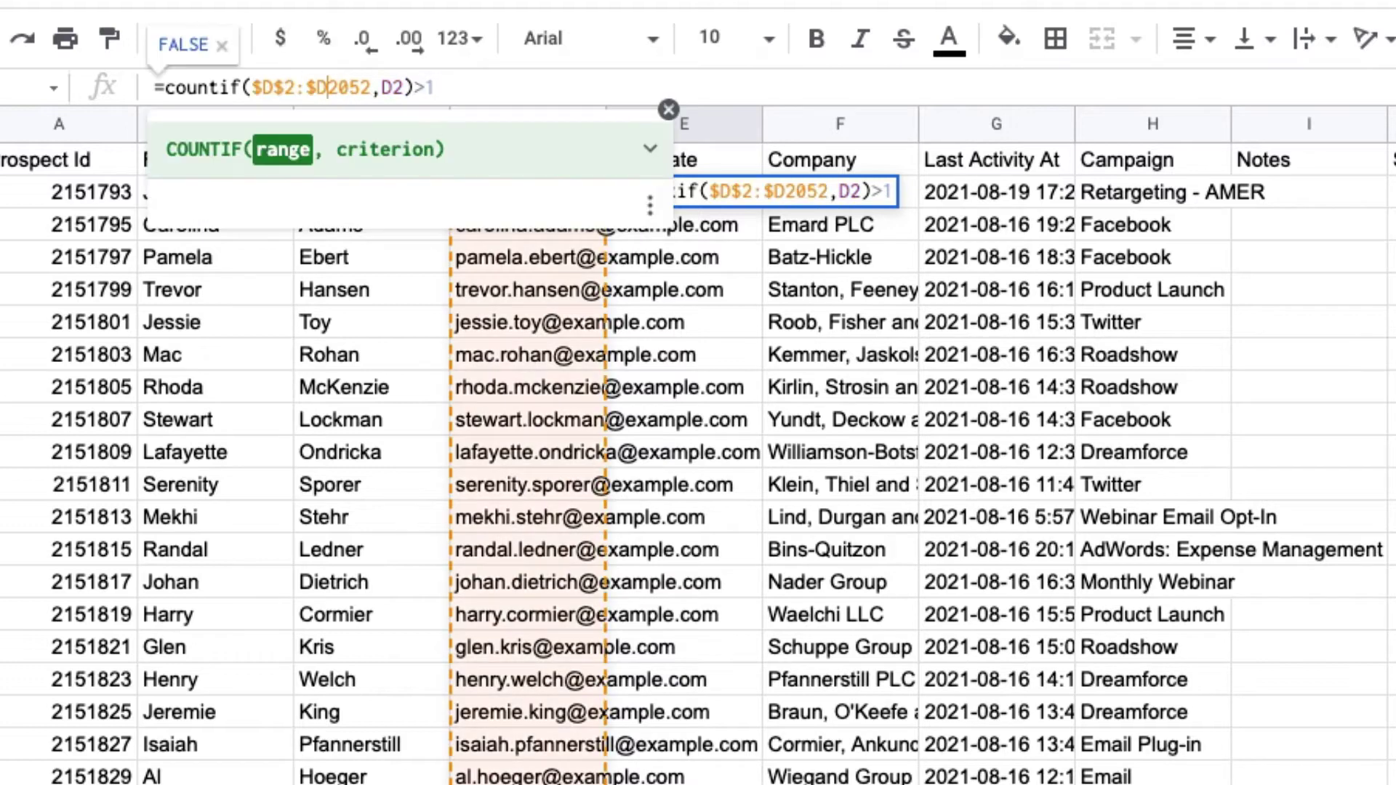
text($)
Step: Lock the criterion to $D2 so E2 reads =countif($D$2:$D$2052,$D2)>1, showing FALSE
key(Left)
key(Left)
key(Right)
key(Right)
key(Right)
key(Right)
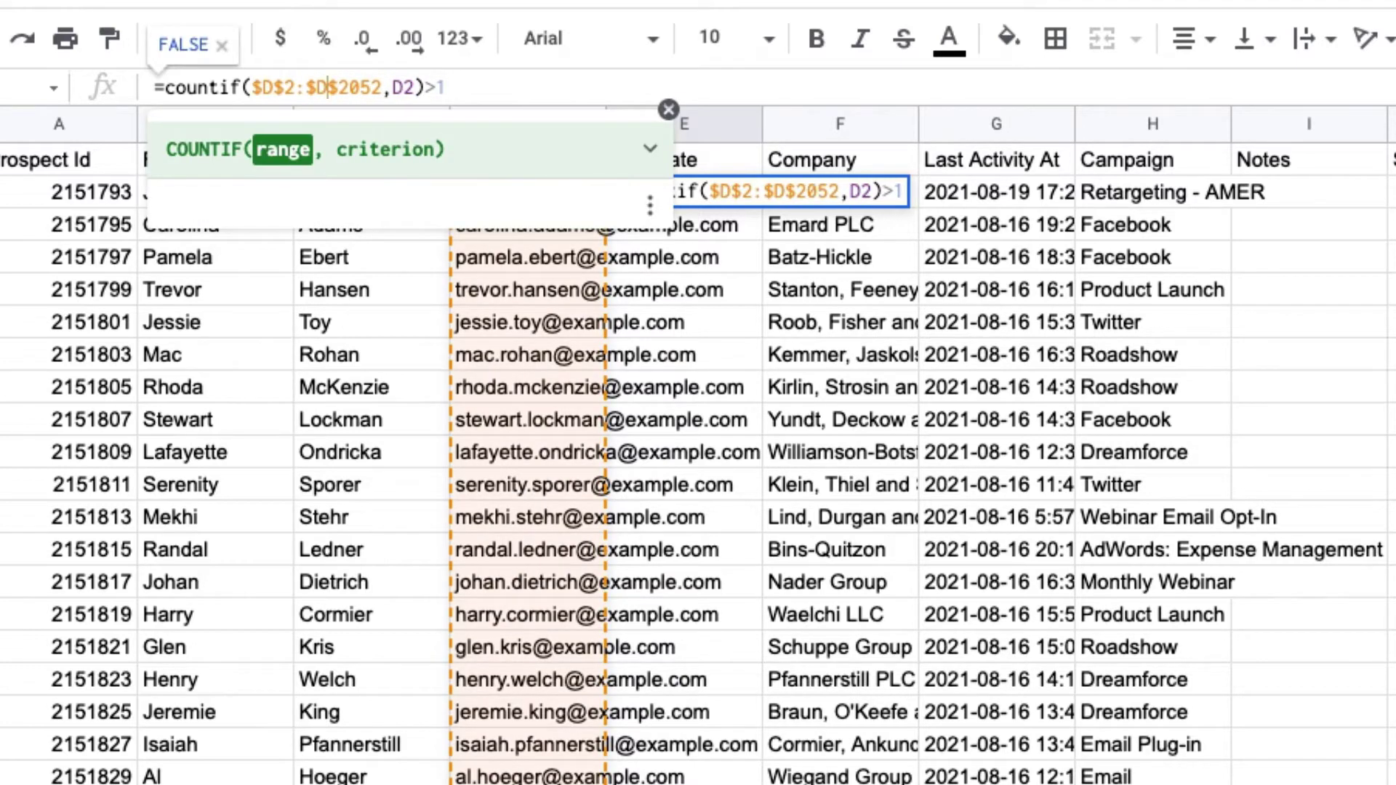
key(Right)
key(Right)
key(Right)
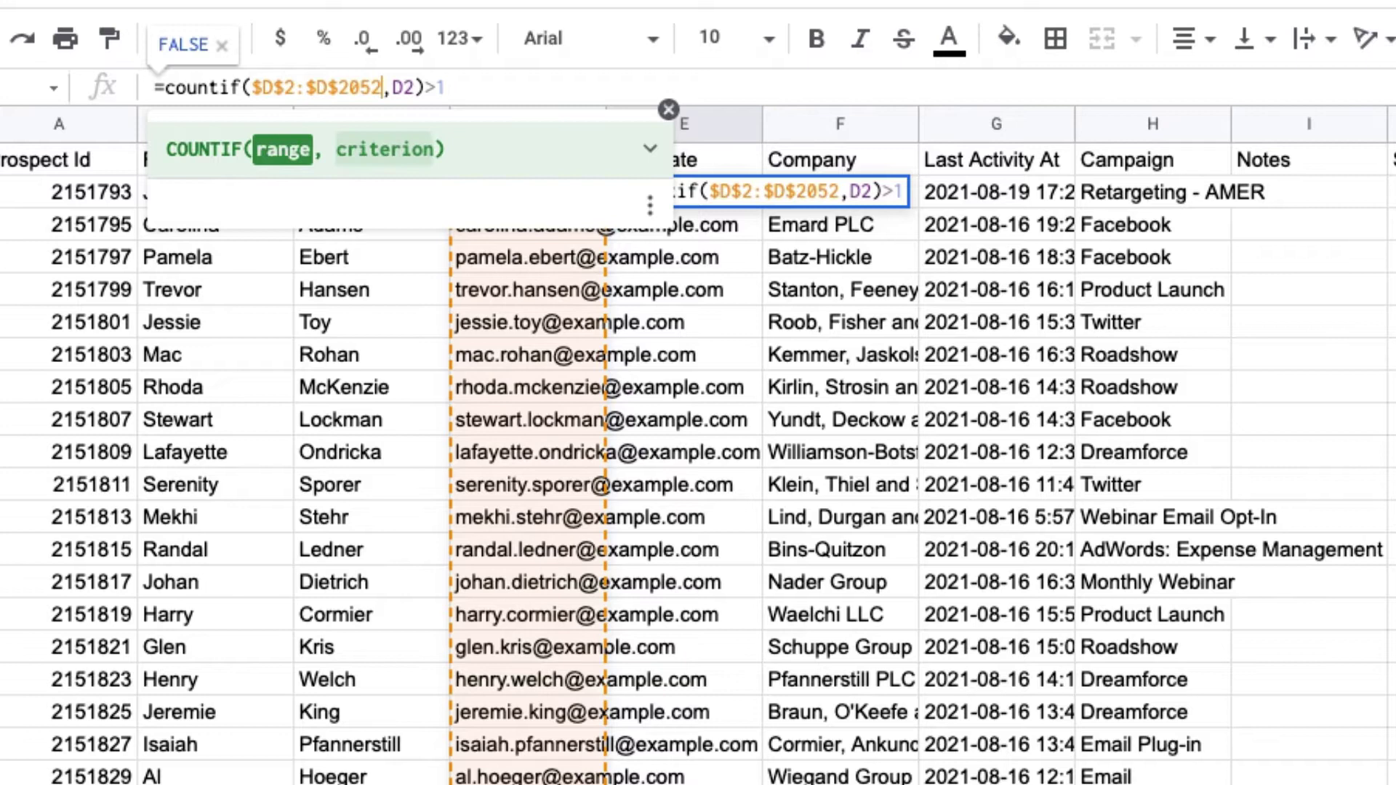
text($)
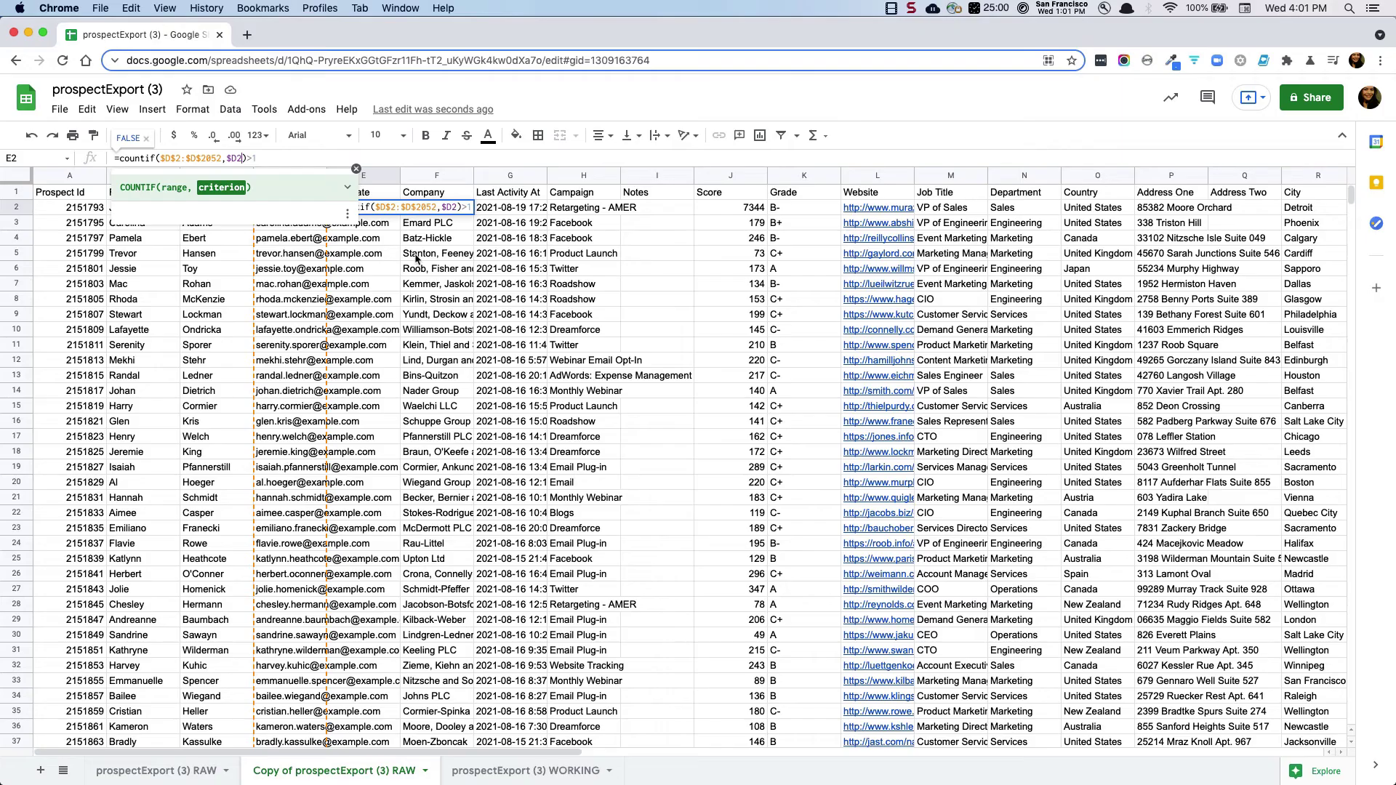
key(Return)
click(379, 194)
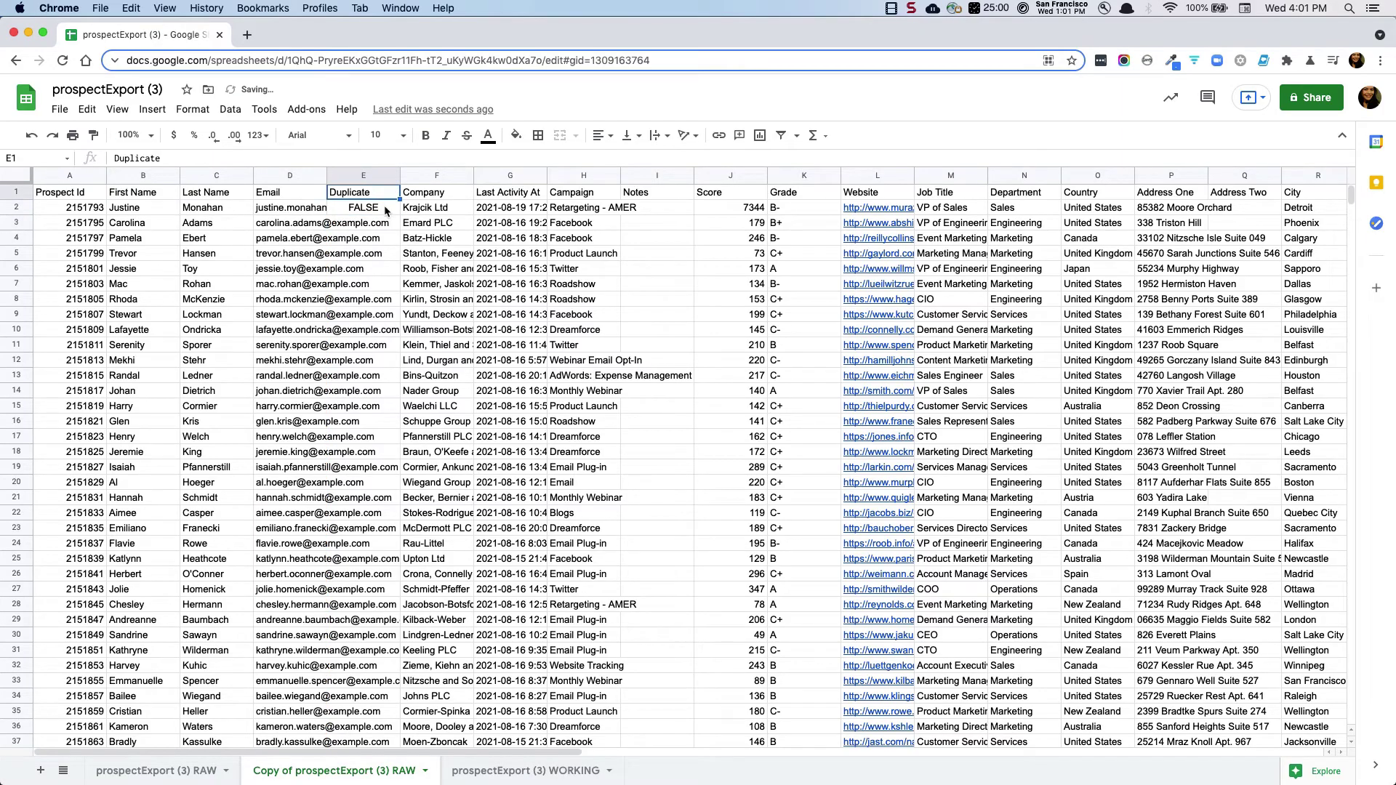
click(385, 210)
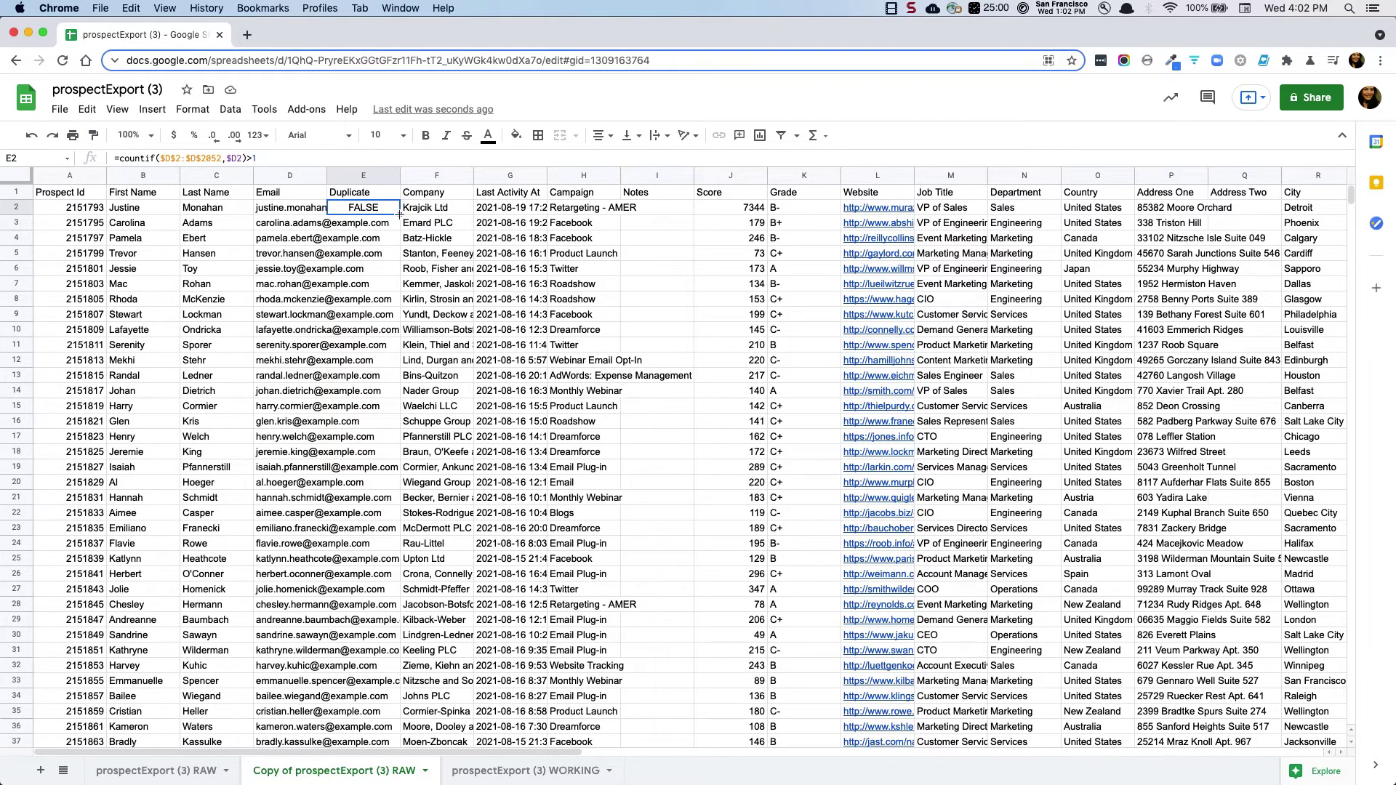
Step: Fill the Duplicate formula down column E and filter to show only TRUE rows
double_click(399, 214)
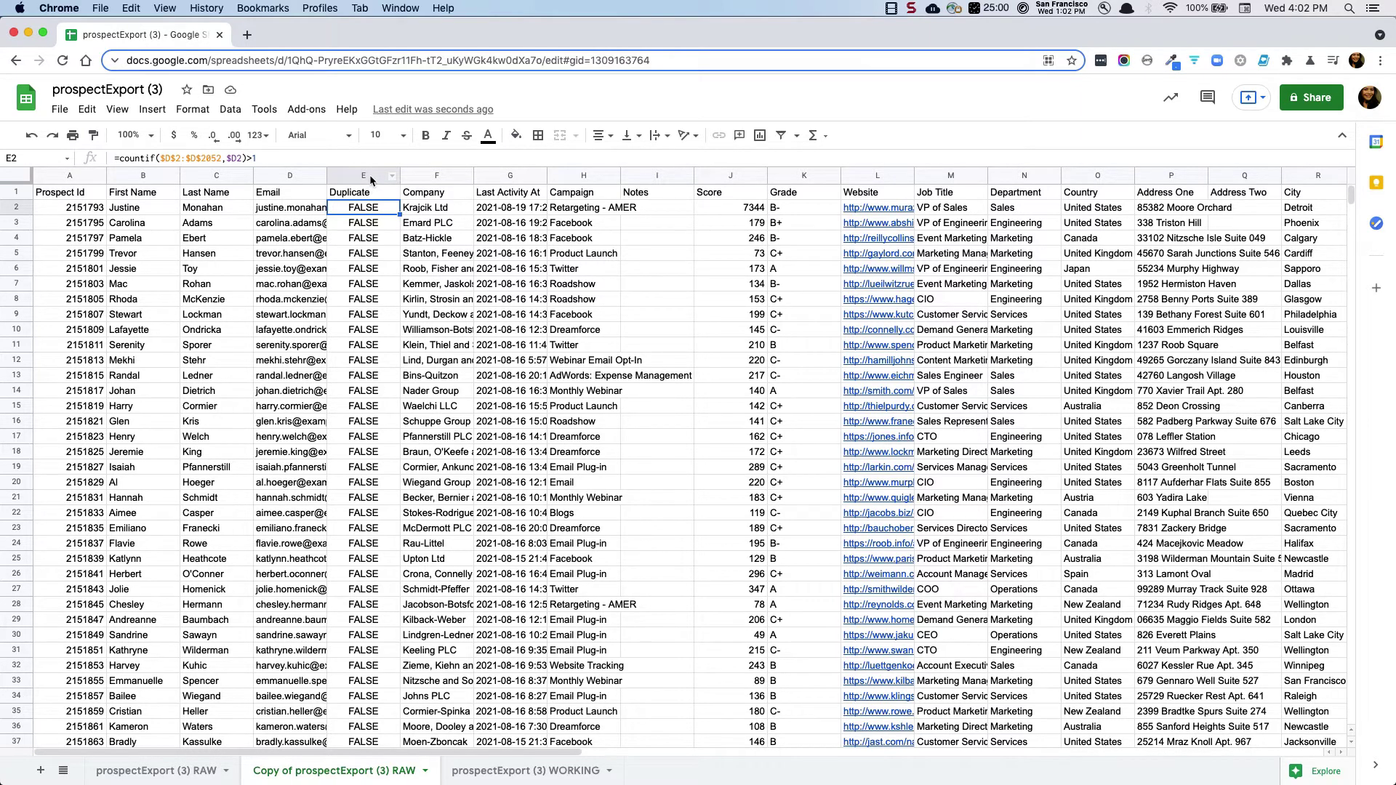
click(9, 193)
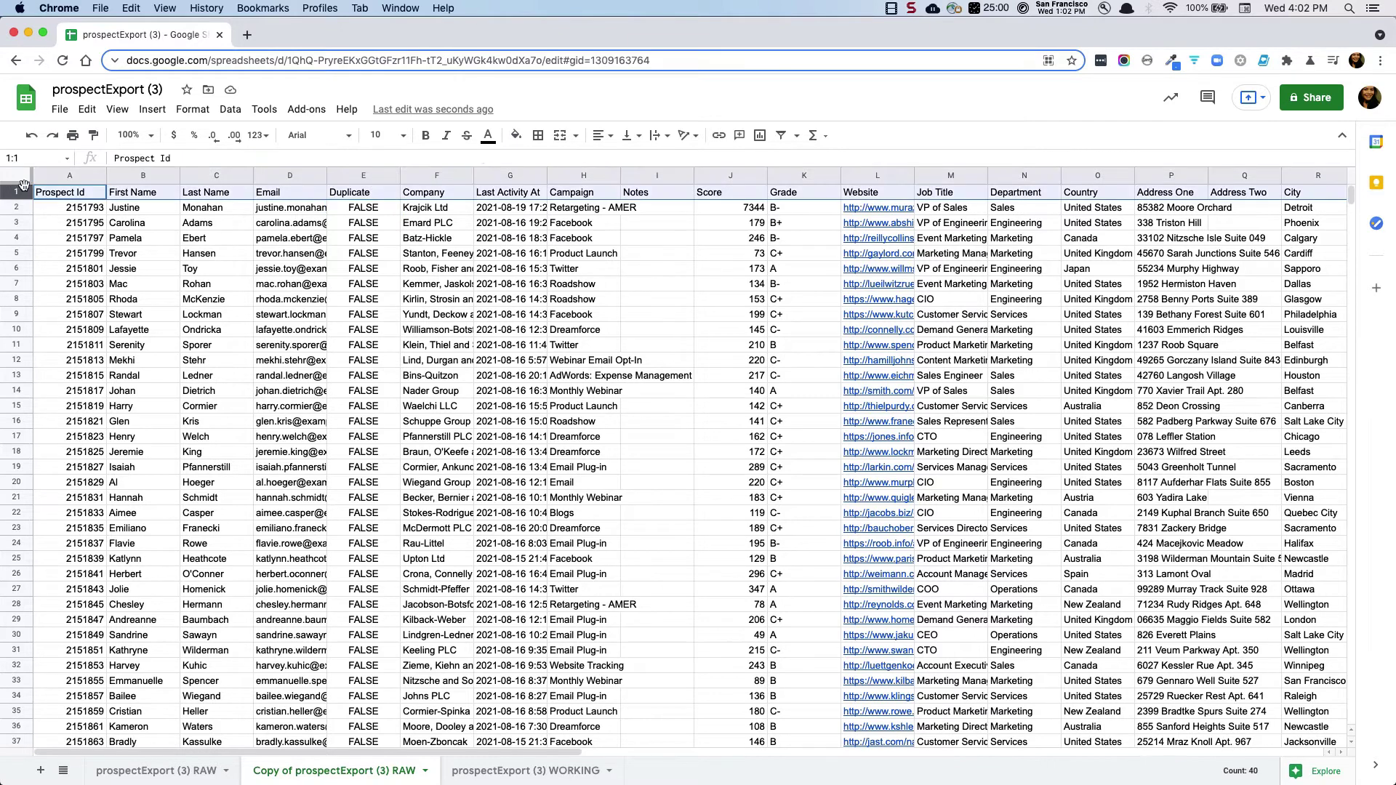
click(780, 136)
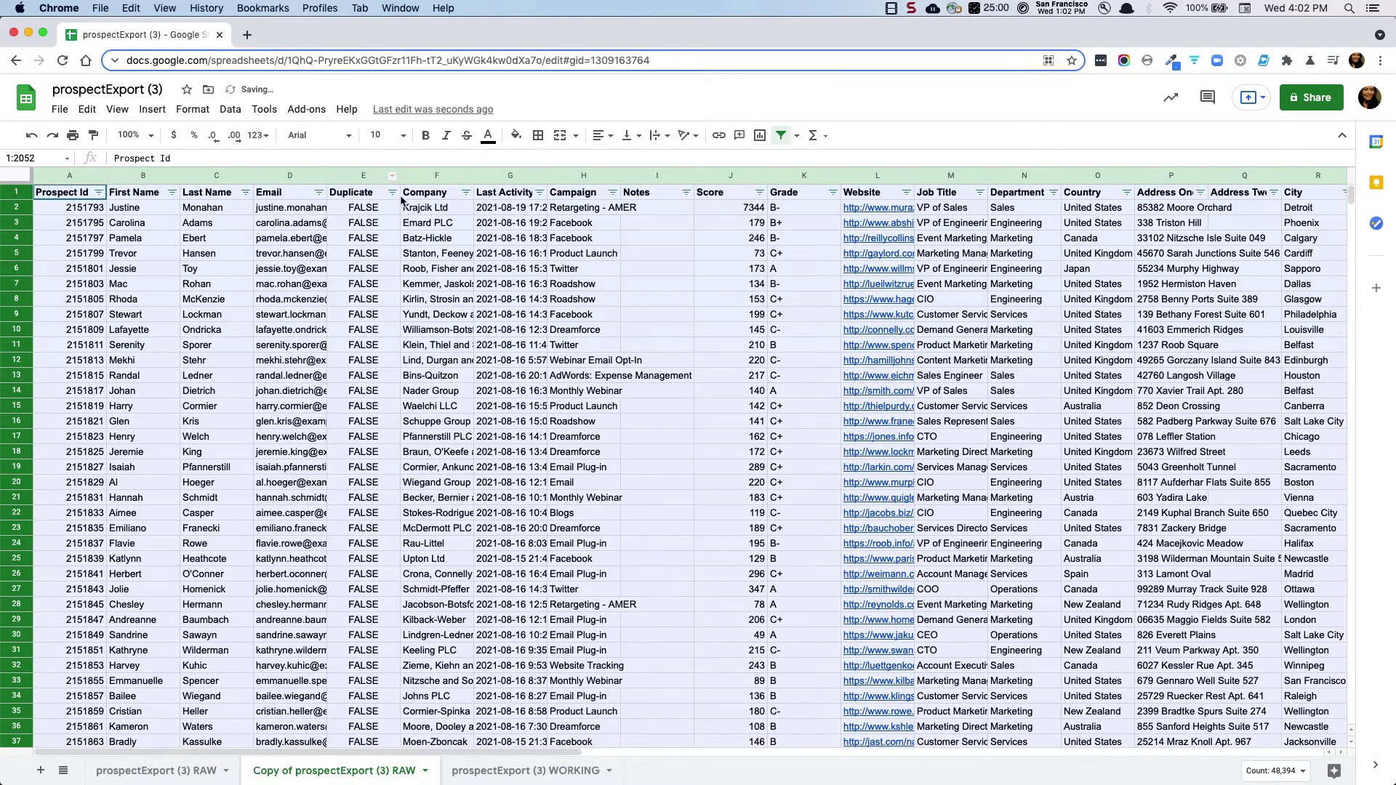
click(392, 192)
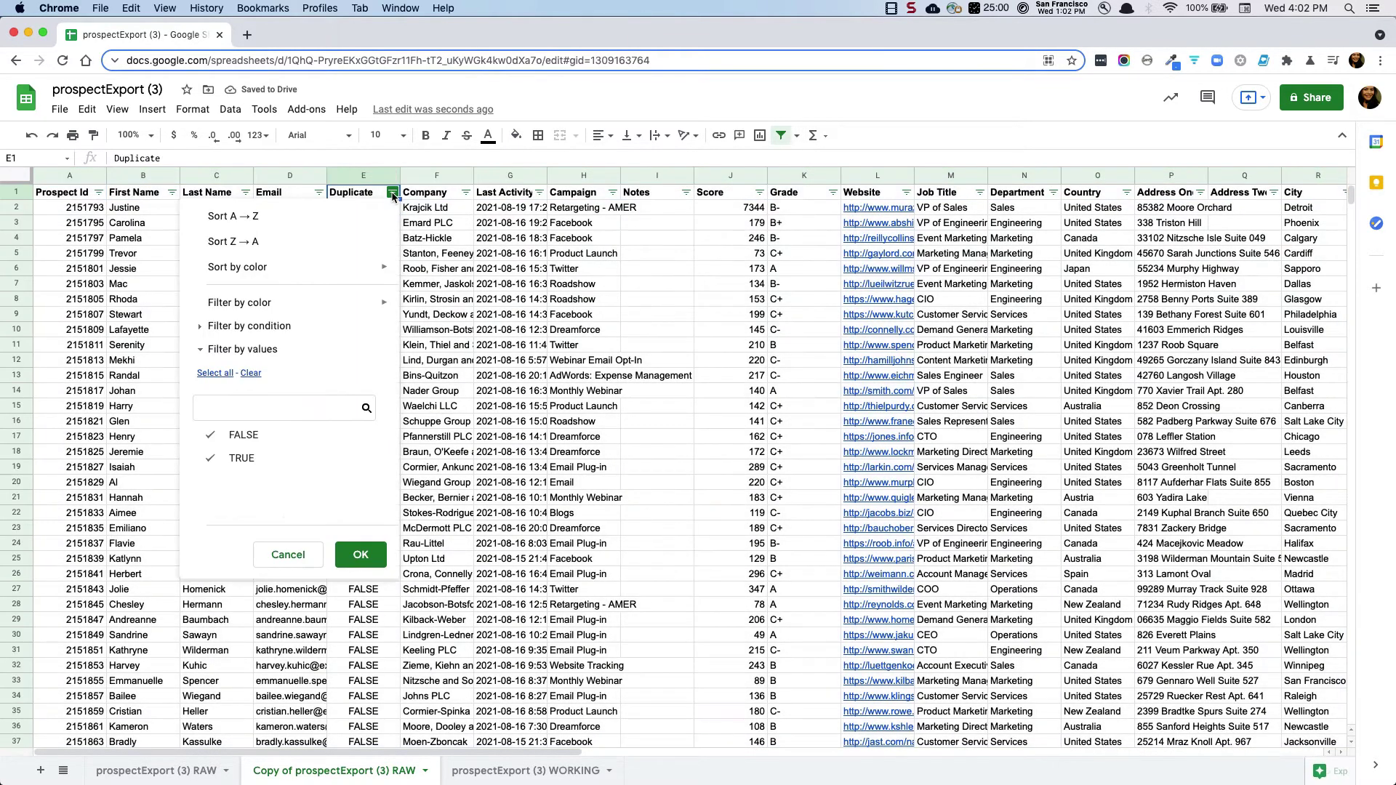
click(218, 436)
click(360, 556)
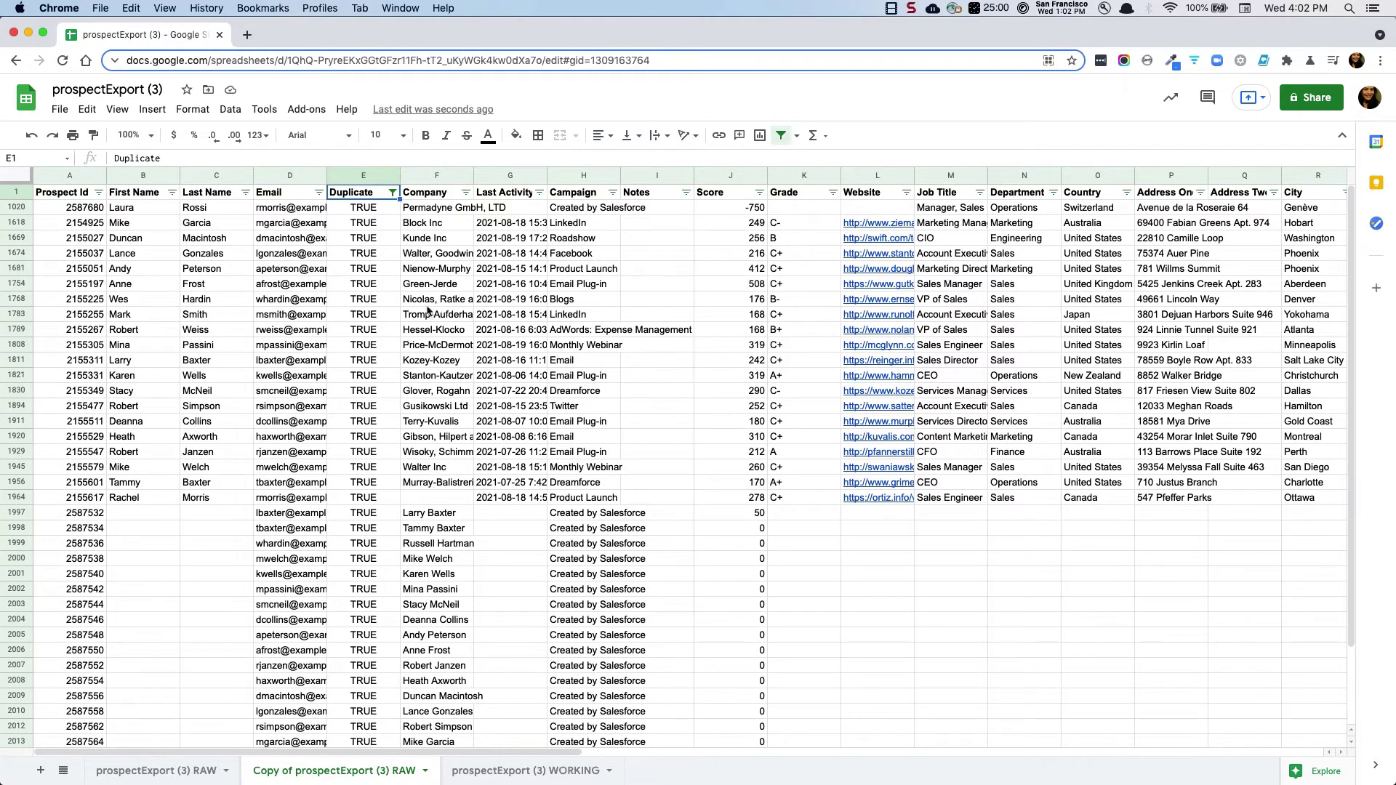
Step: Sort the filtered duplicate rows by Email A to Z so matching pairs line up
click(318, 193)
click(228, 216)
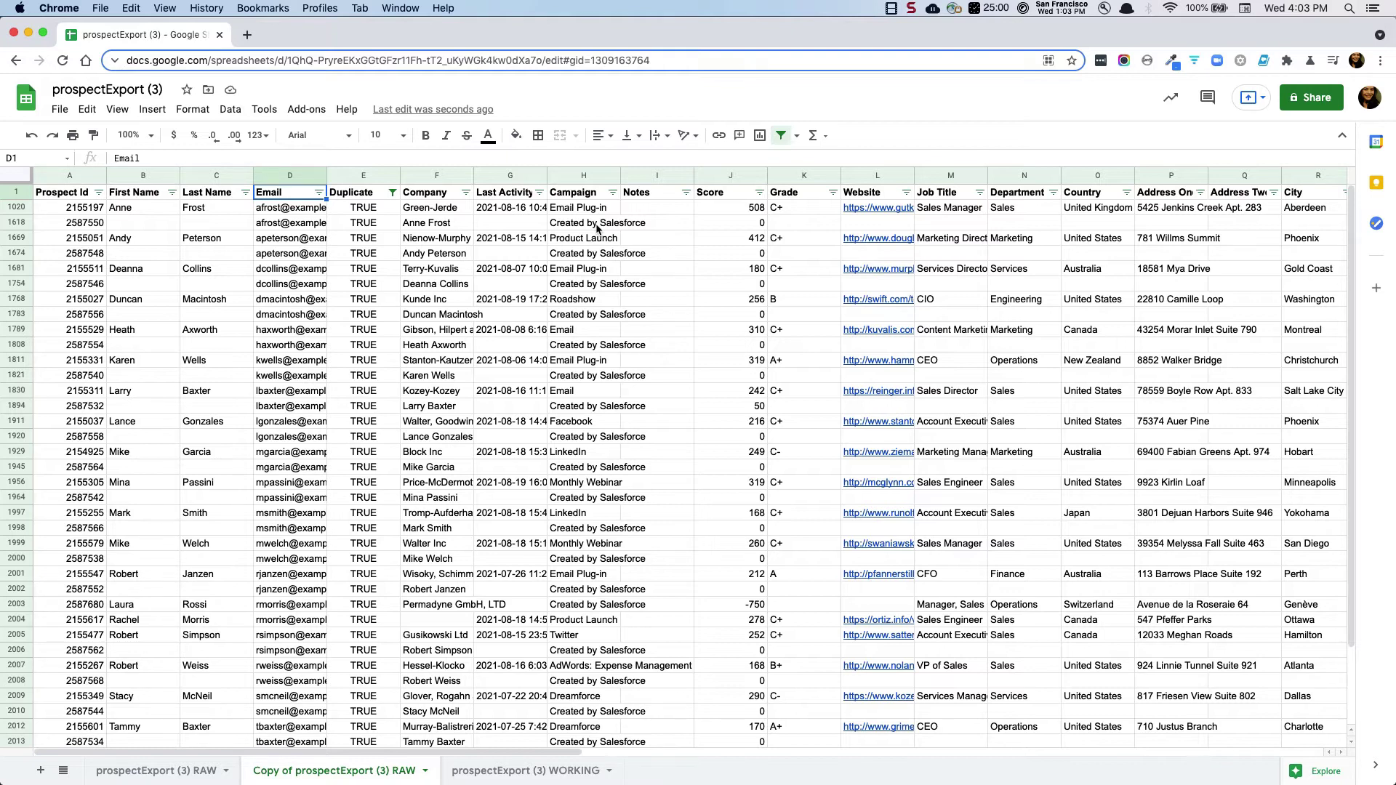
scroll(313, 378, down, 5)
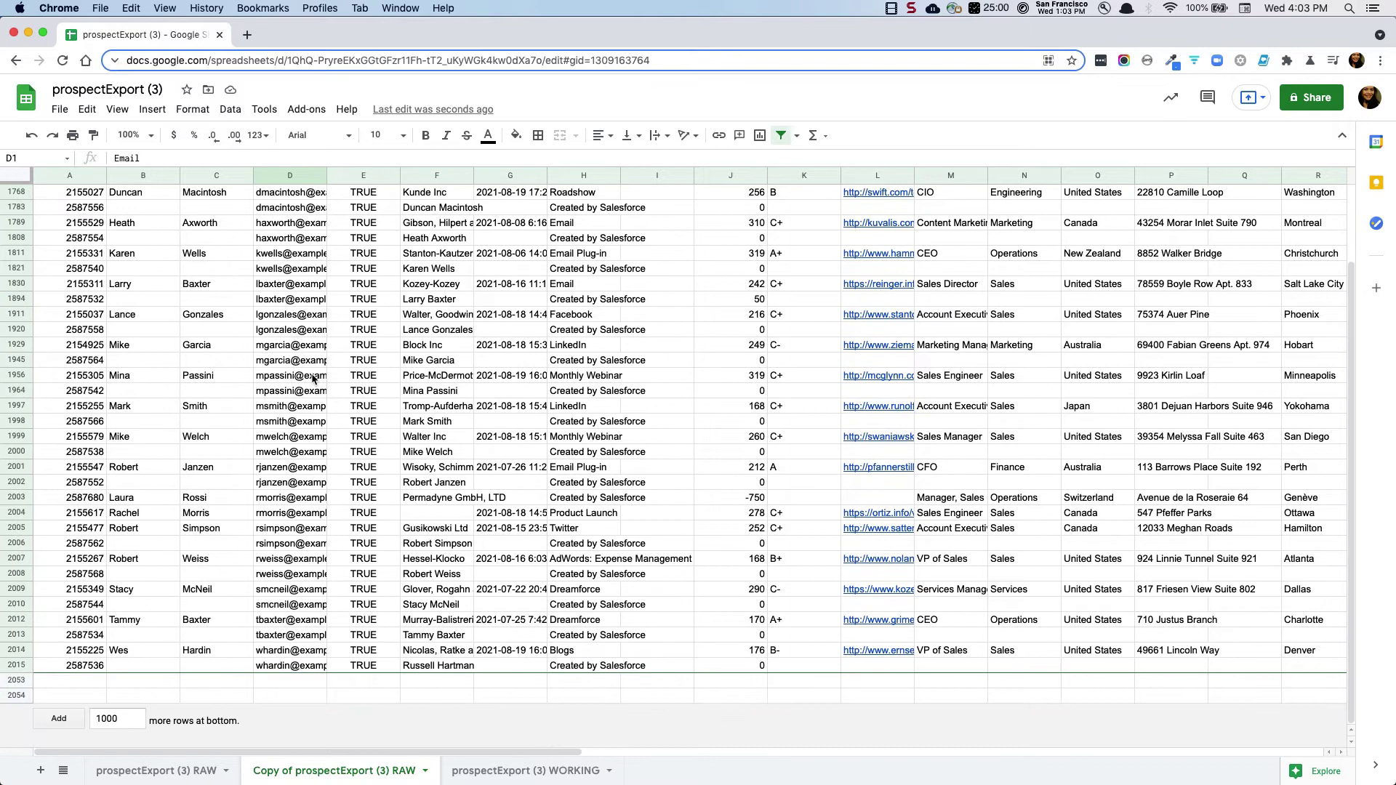
scroll(312, 378, up, 5)
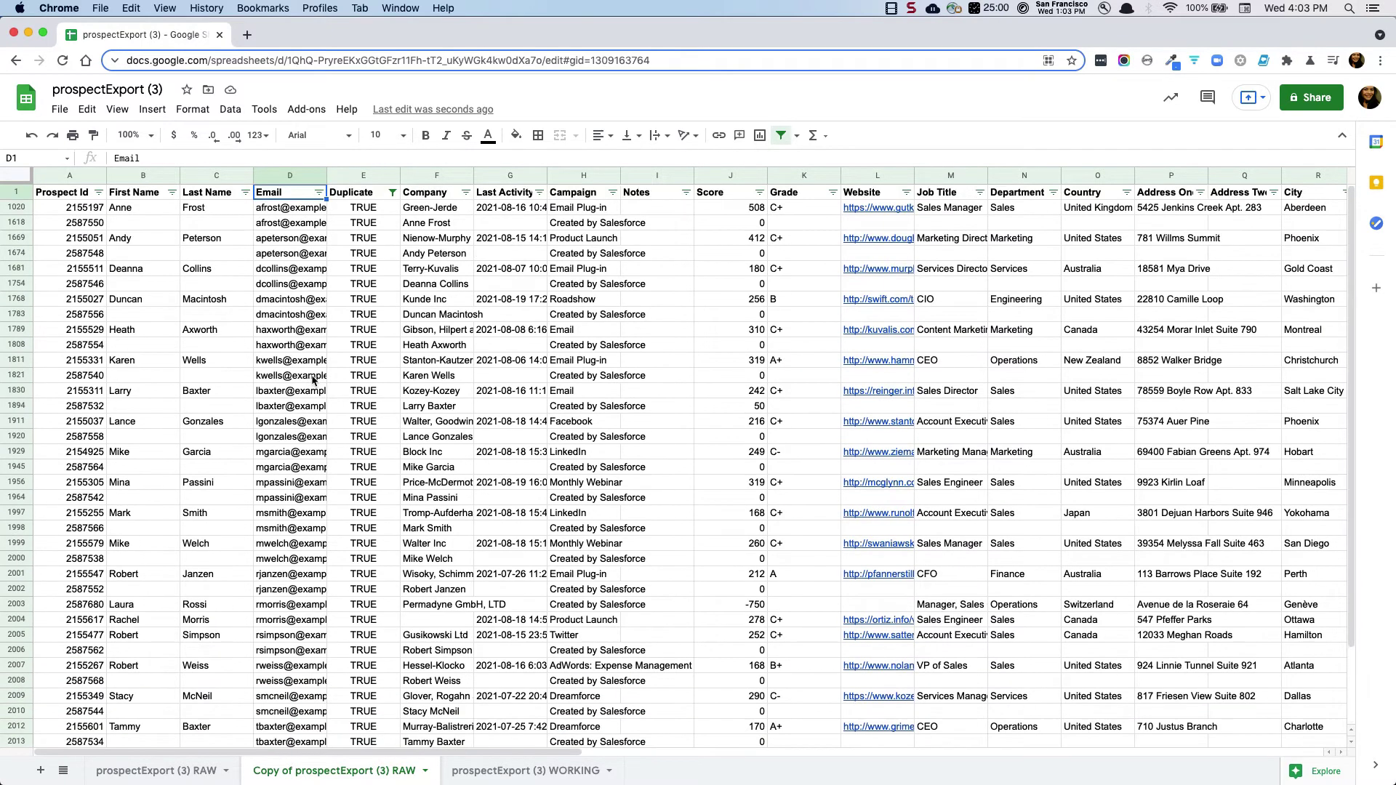
Step: Copy the top duplicate email address and return to Pardot's Prospects list
click(290, 177)
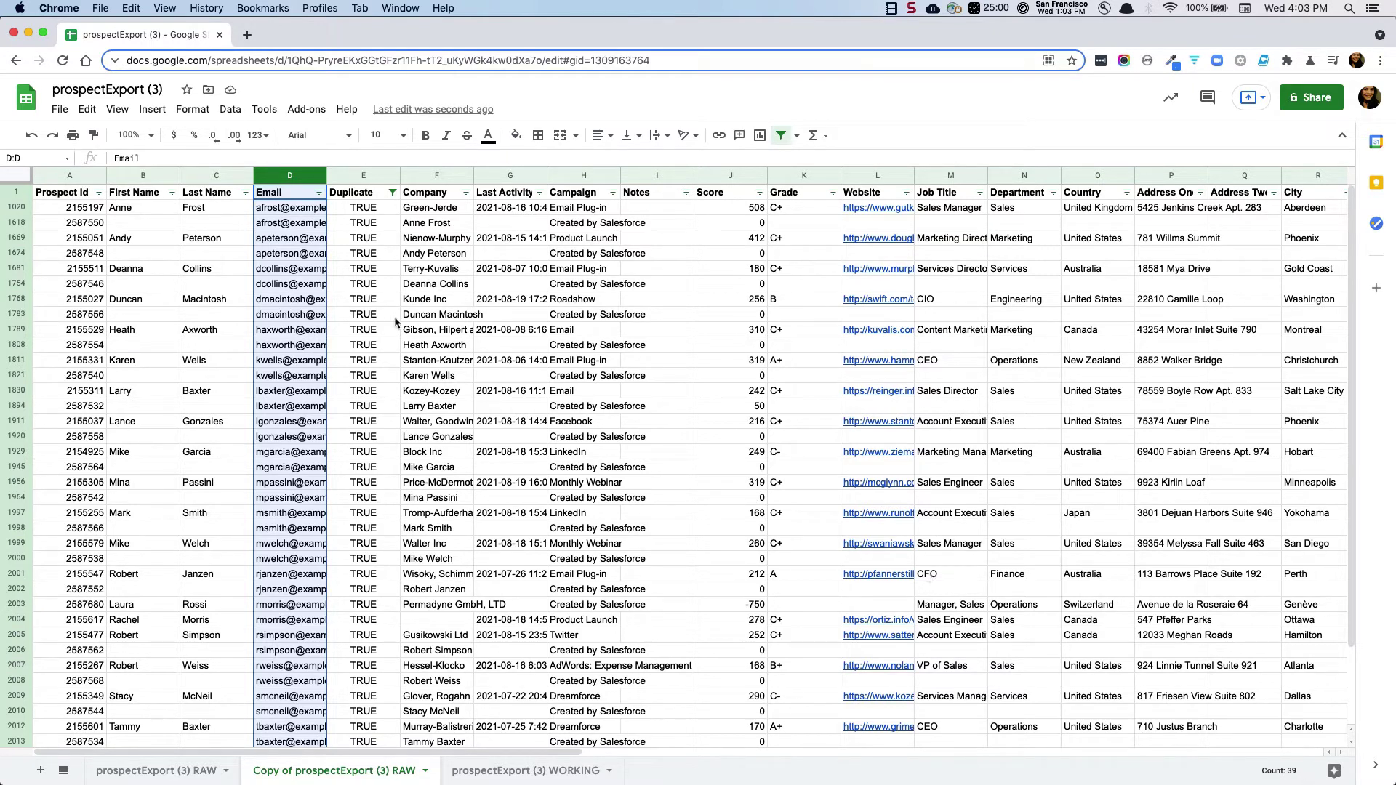
click(377, 285)
key(ctrl+z)
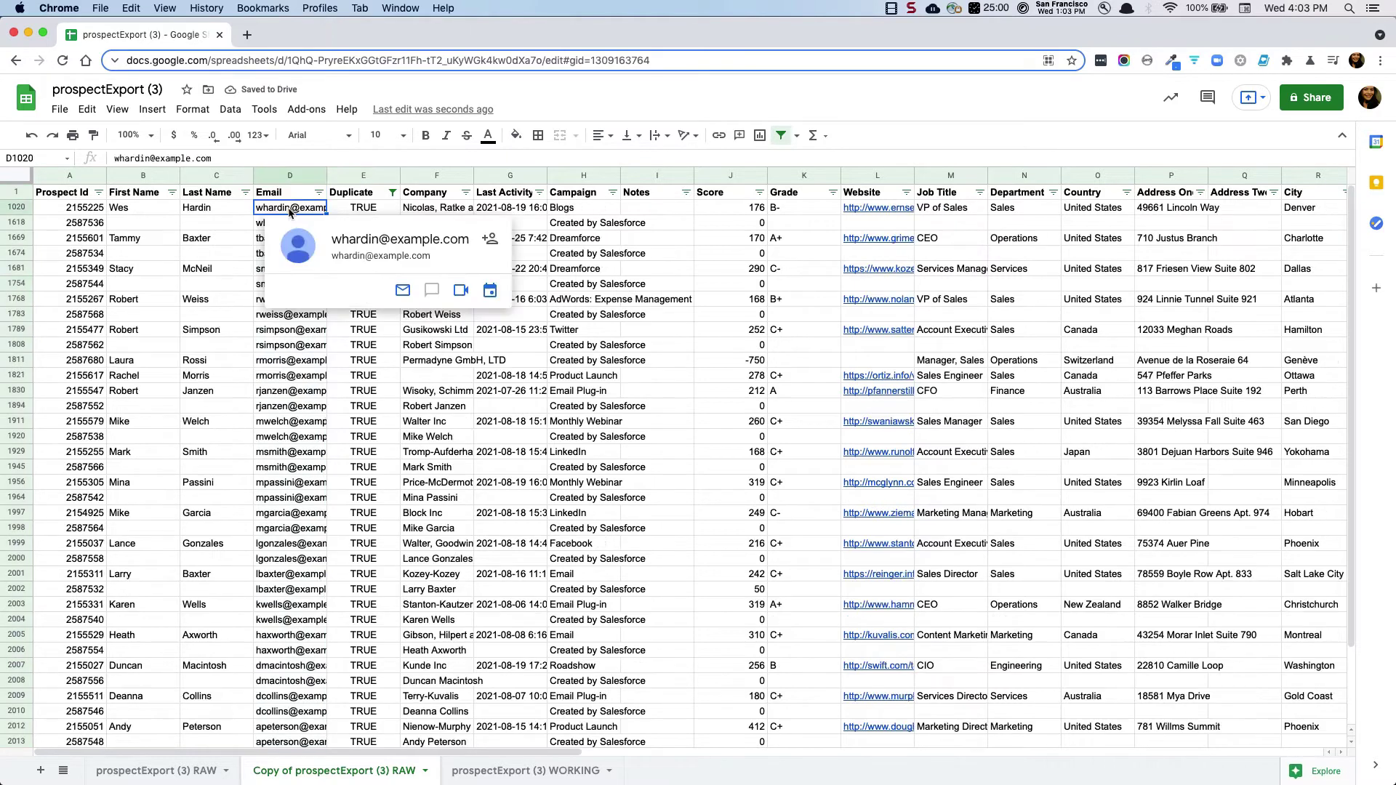
key(ctrl+c)
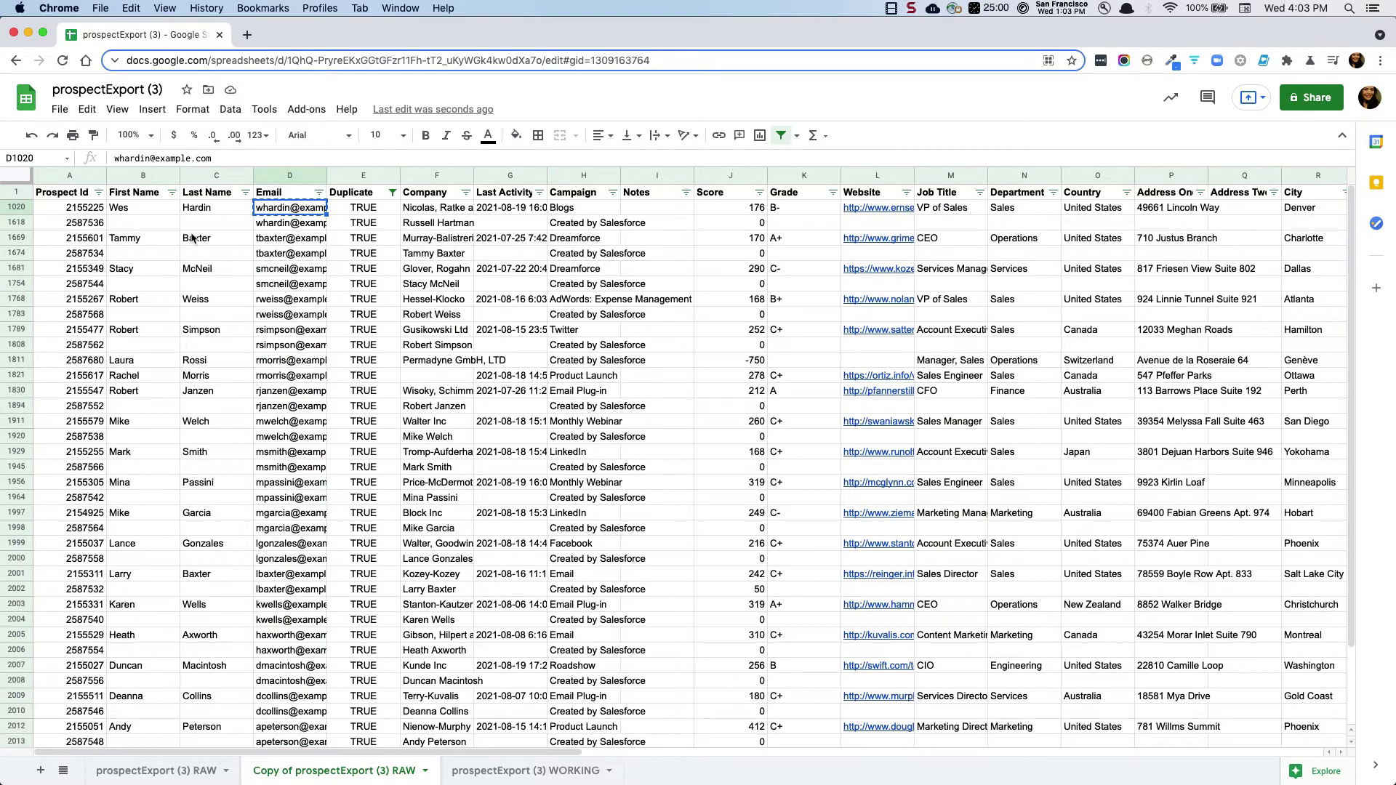
key(super+grave)
click(237, 125)
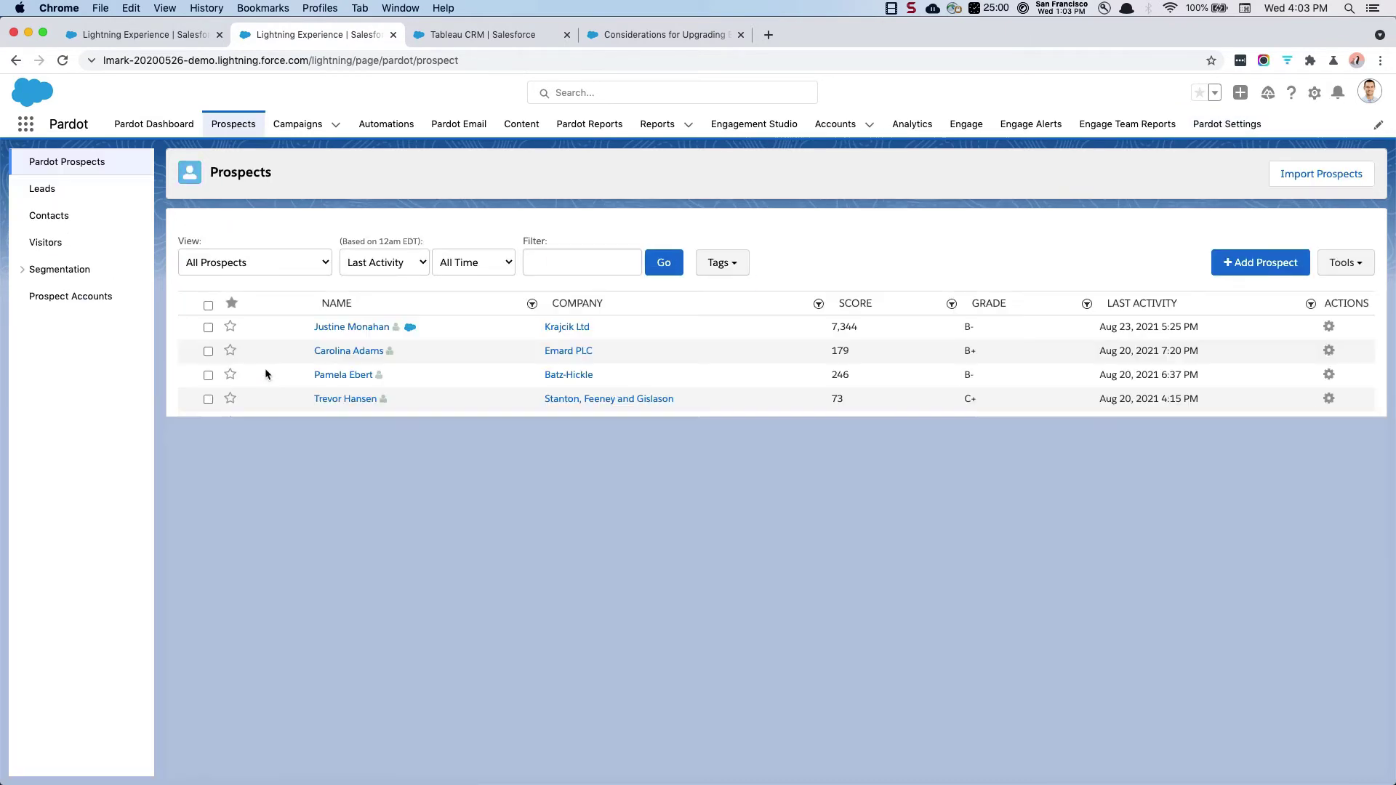
Step: Filter Pardot prospects by the pasted duplicate email and select both matching records
click(576, 262)
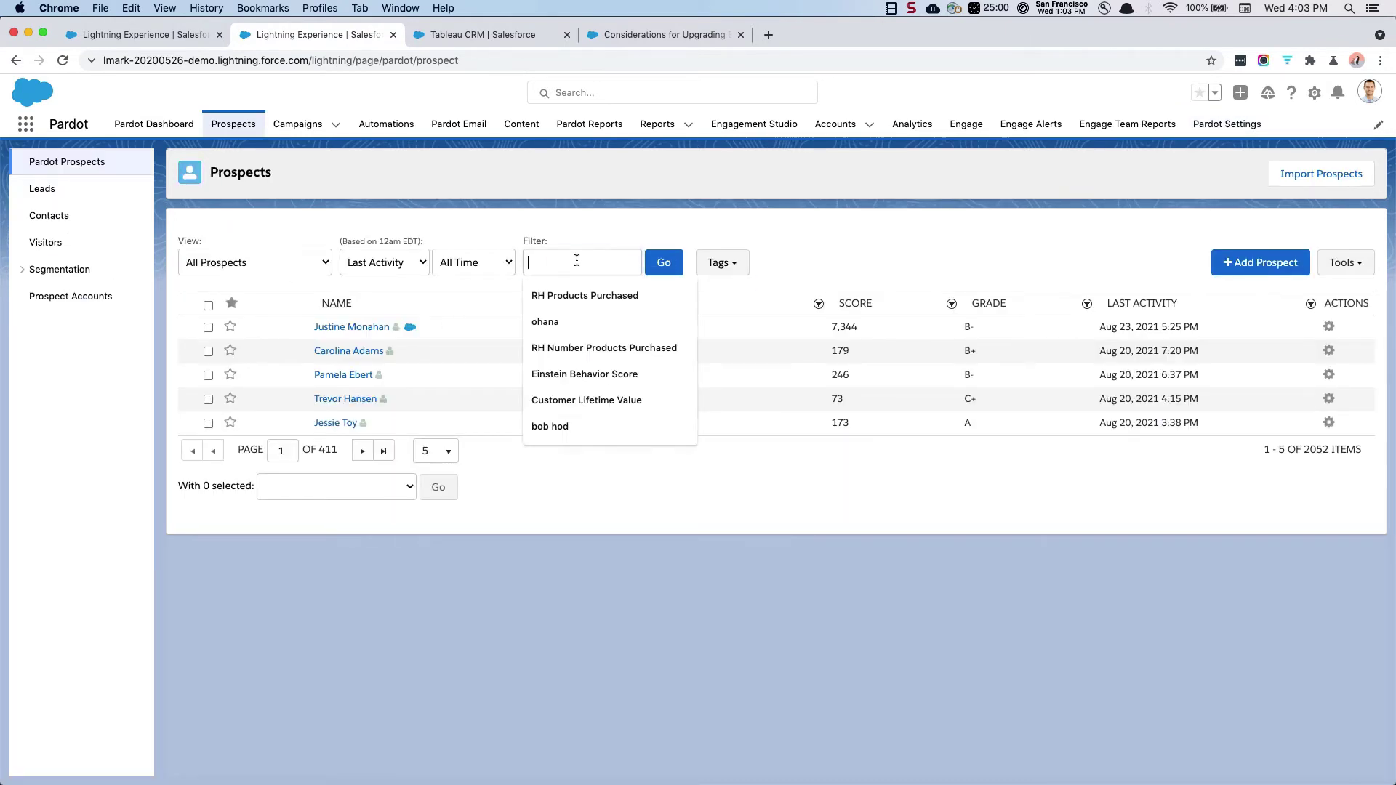
key(super+v)
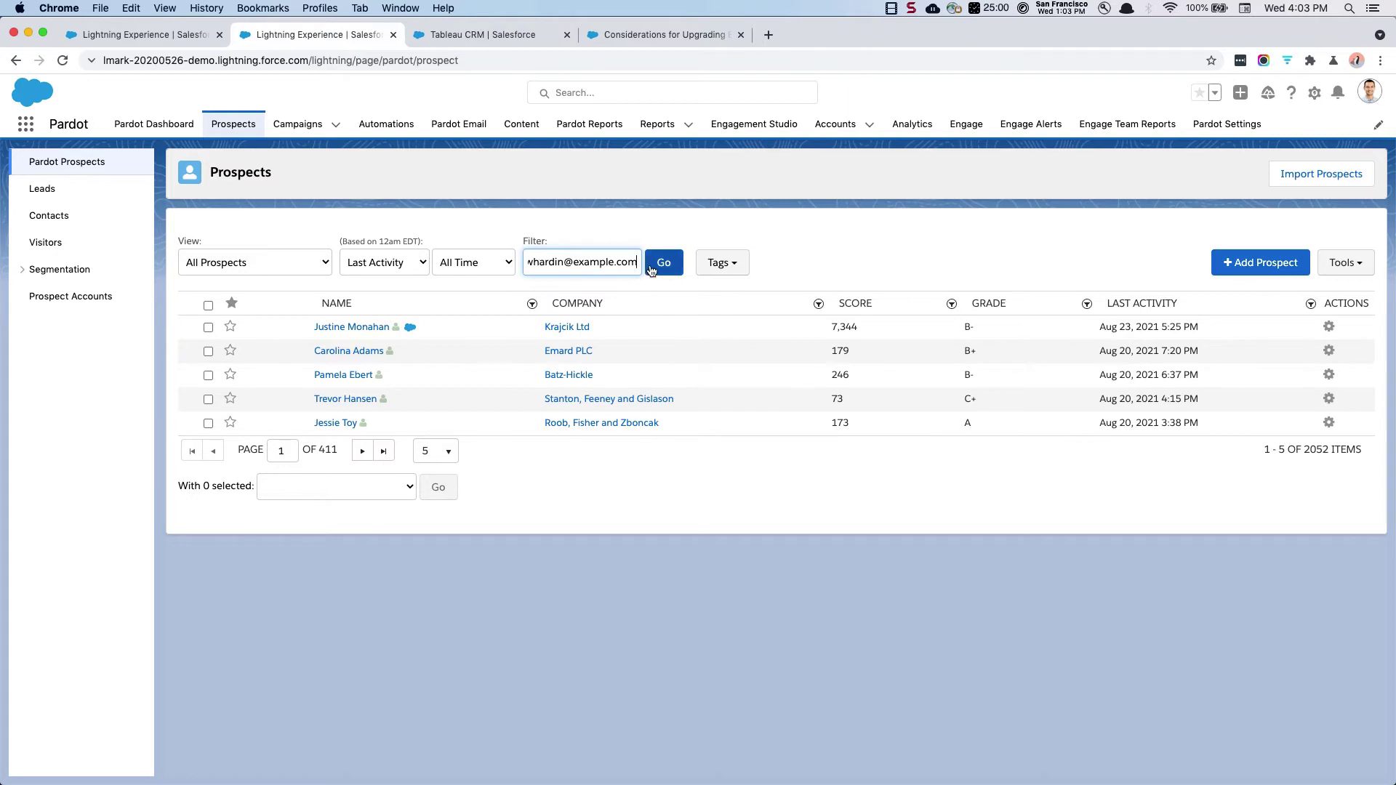
click(663, 262)
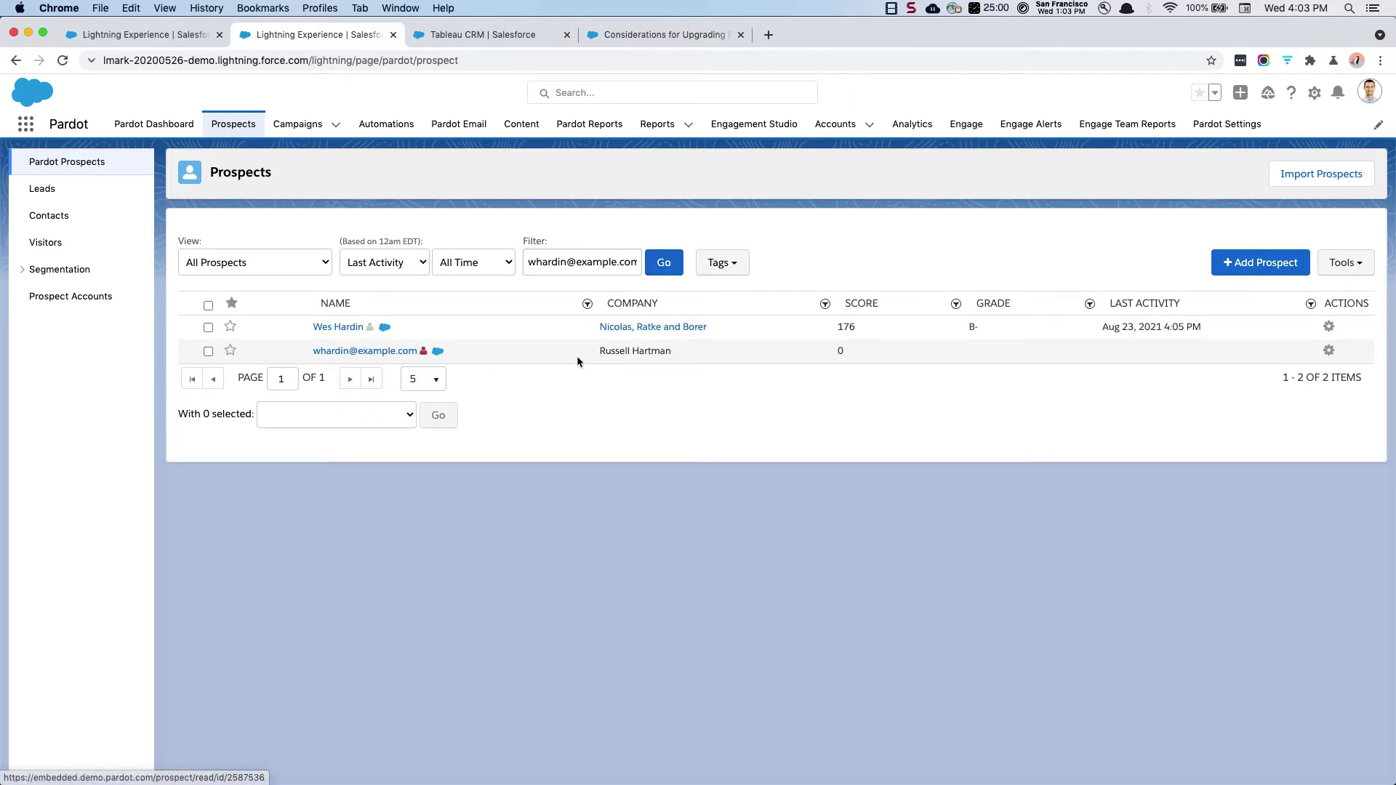
click(209, 304)
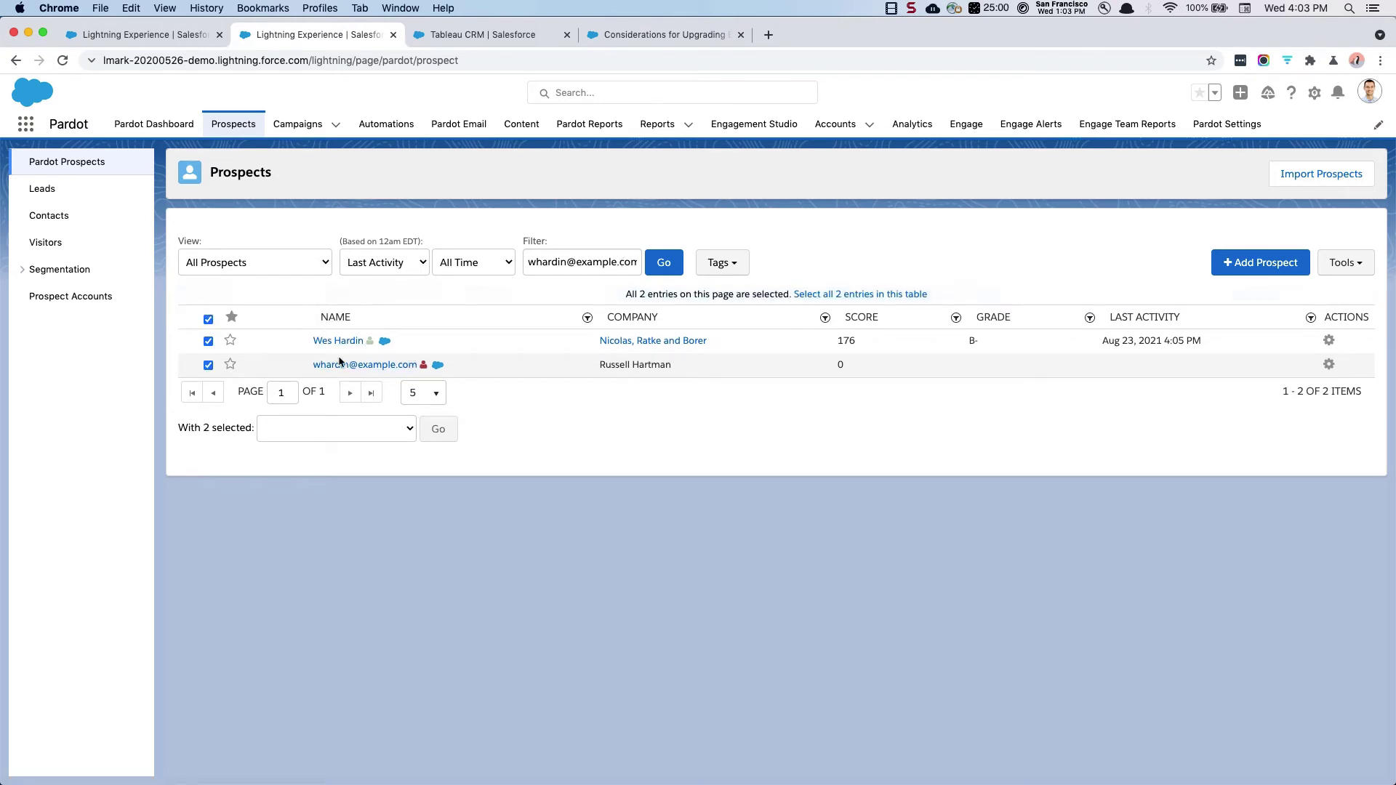
click(333, 430)
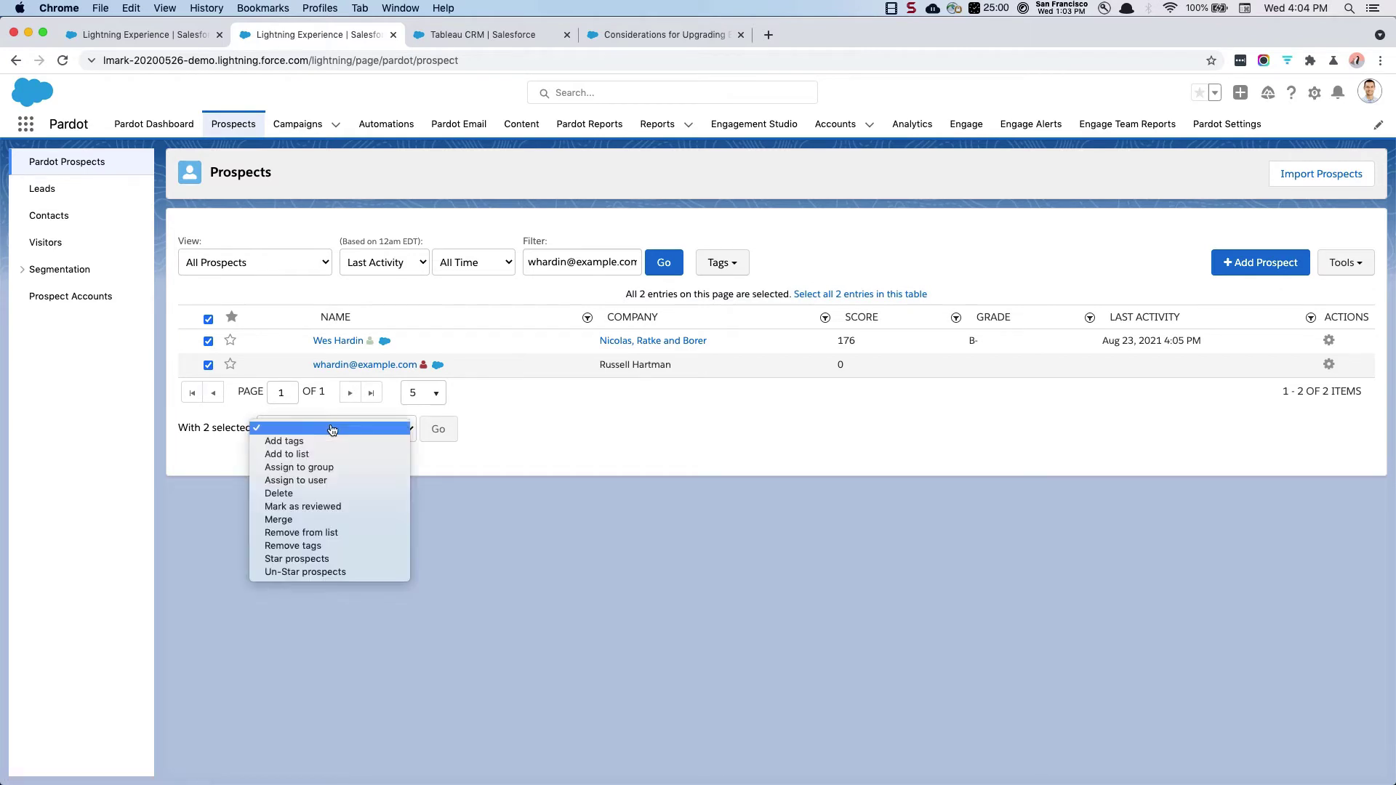
Step: Merge the two selected prospects, reviewing lists and tags and keeping all lead-record field values
click(281, 520)
click(442, 429)
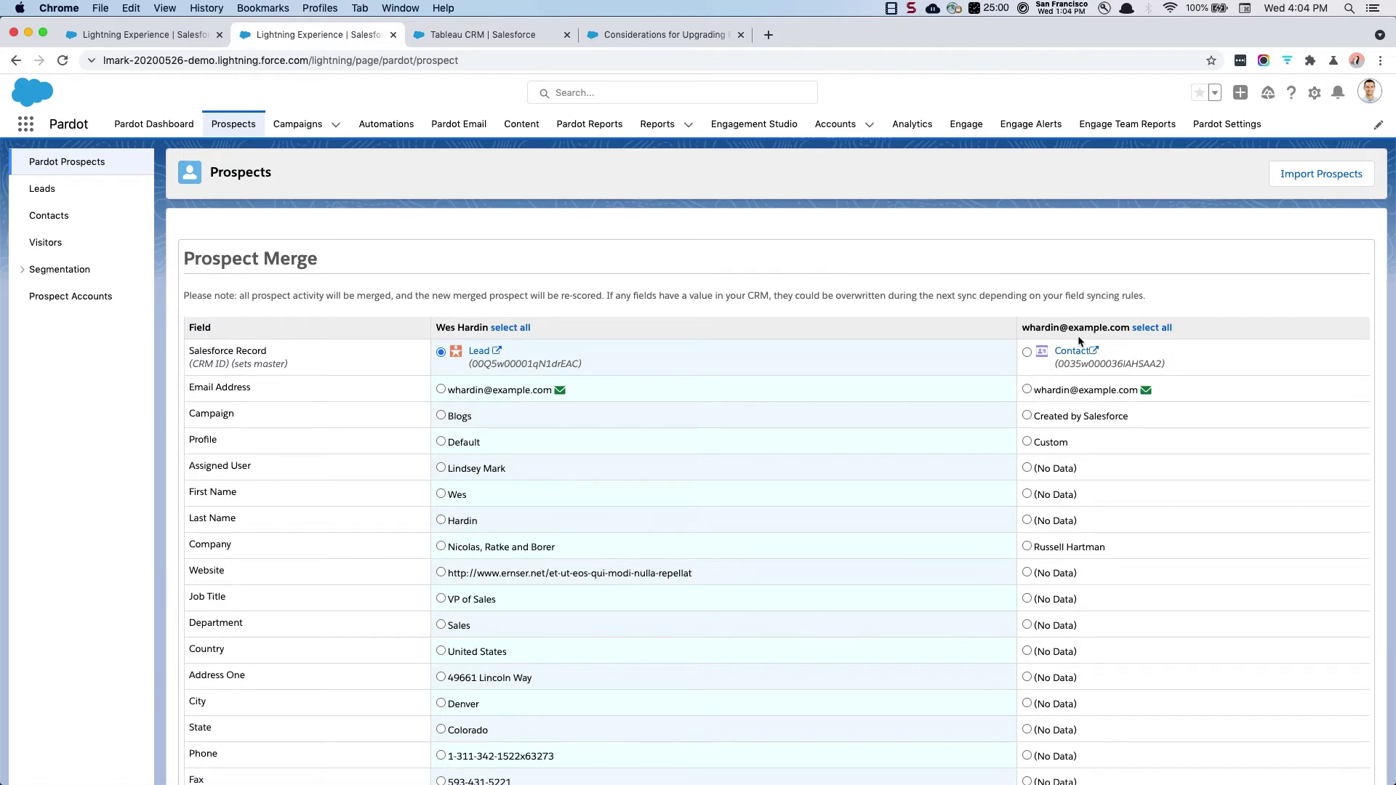
scroll(1057, 595, down, 3)
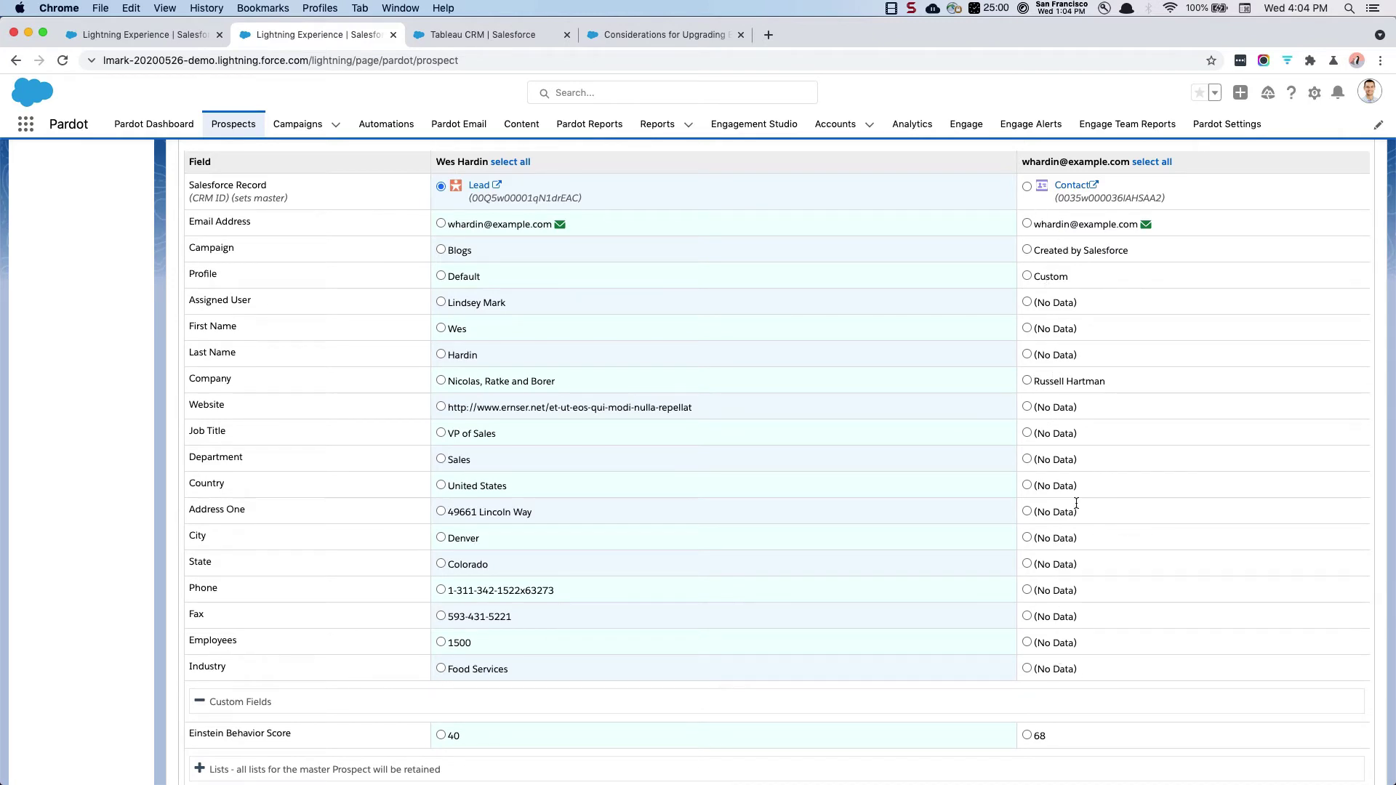
scroll(1096, 670, down, 3)
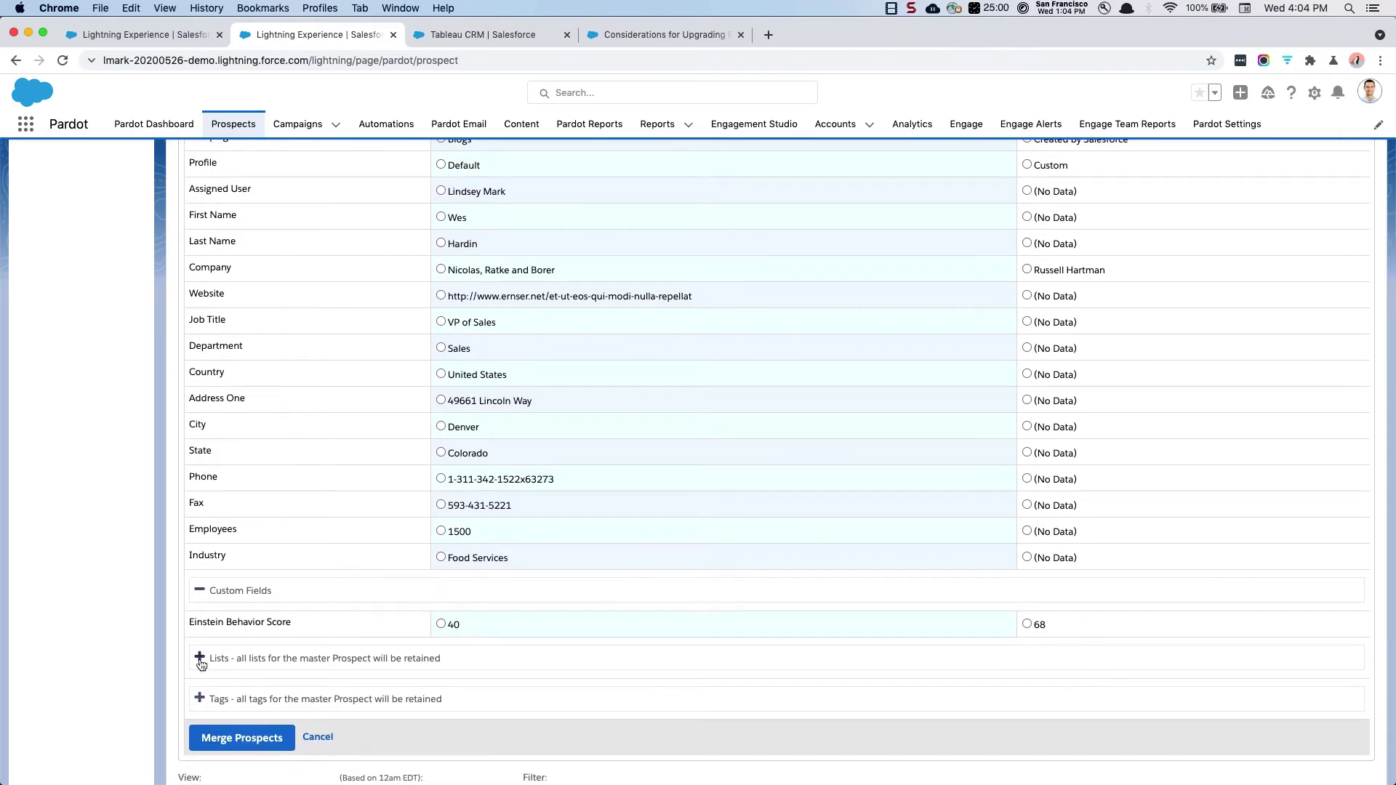
click(199, 659)
scroll(202, 667, down, 3)
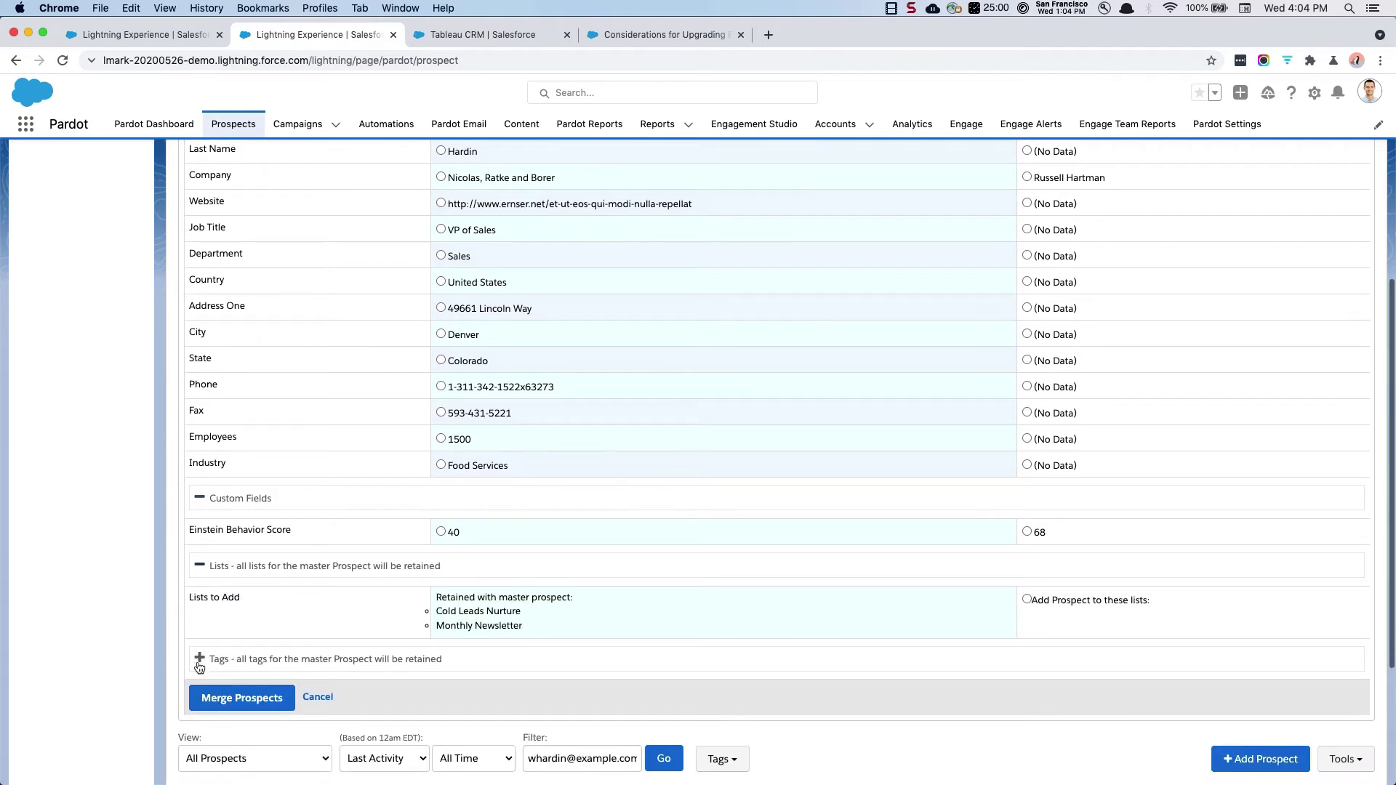
click(199, 659)
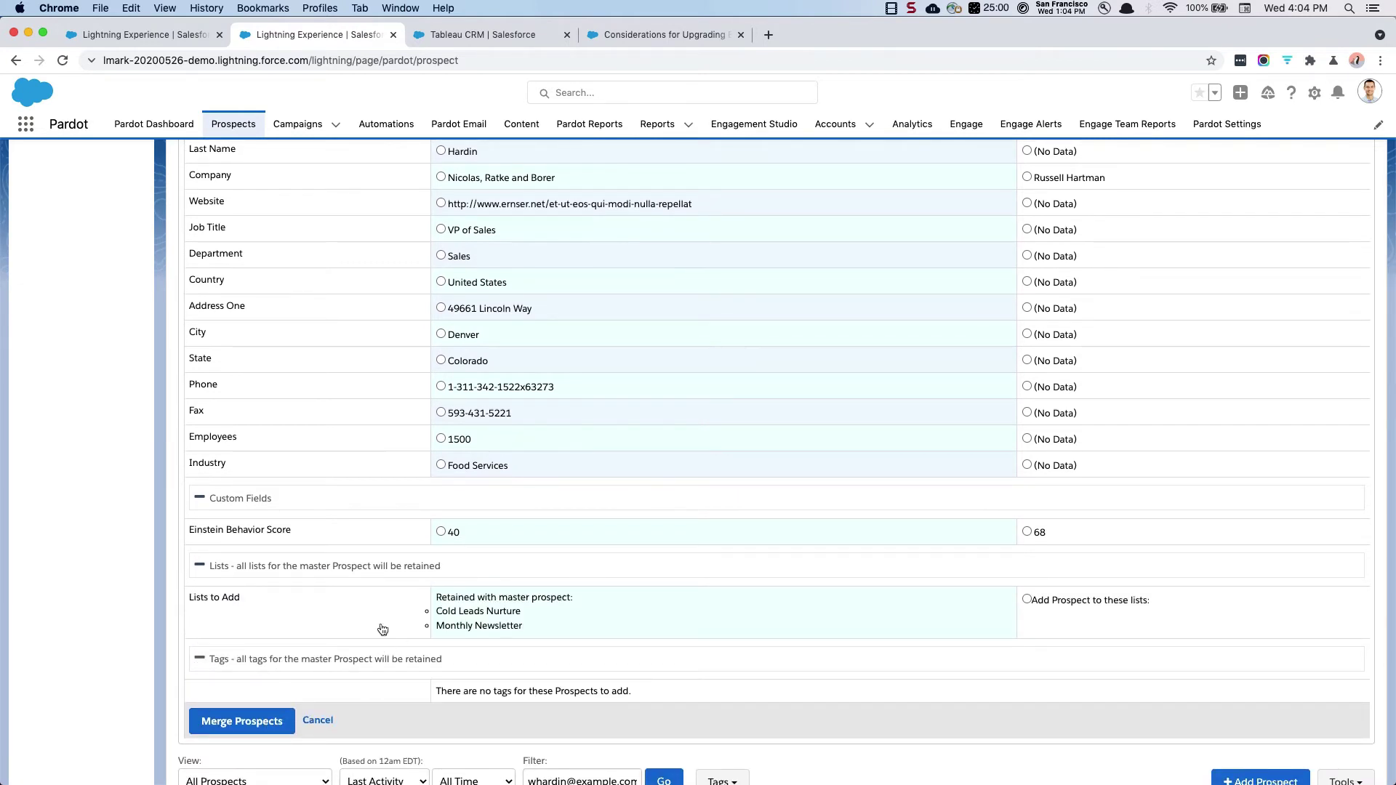
scroll(491, 639, up, 5)
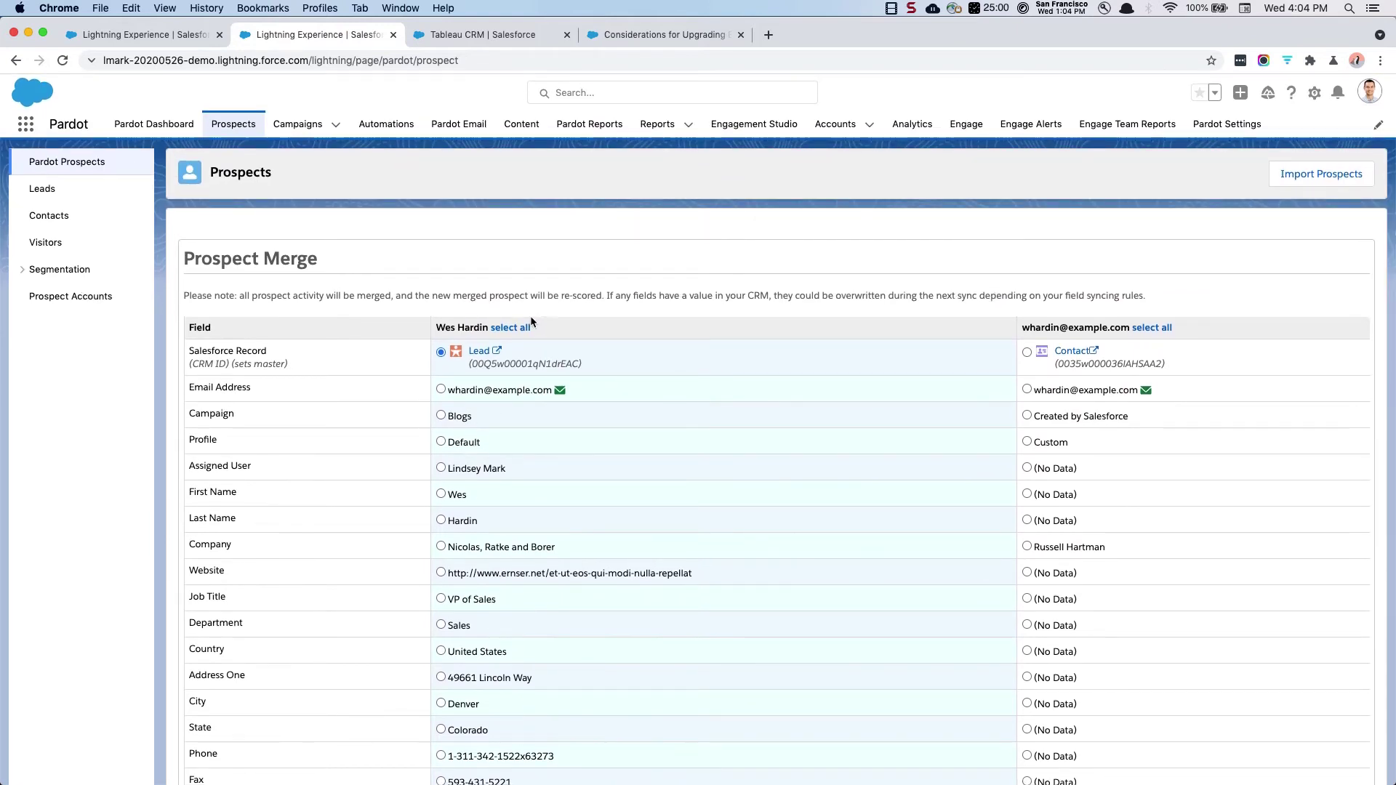
click(521, 326)
scroll(561, 461, down, 8)
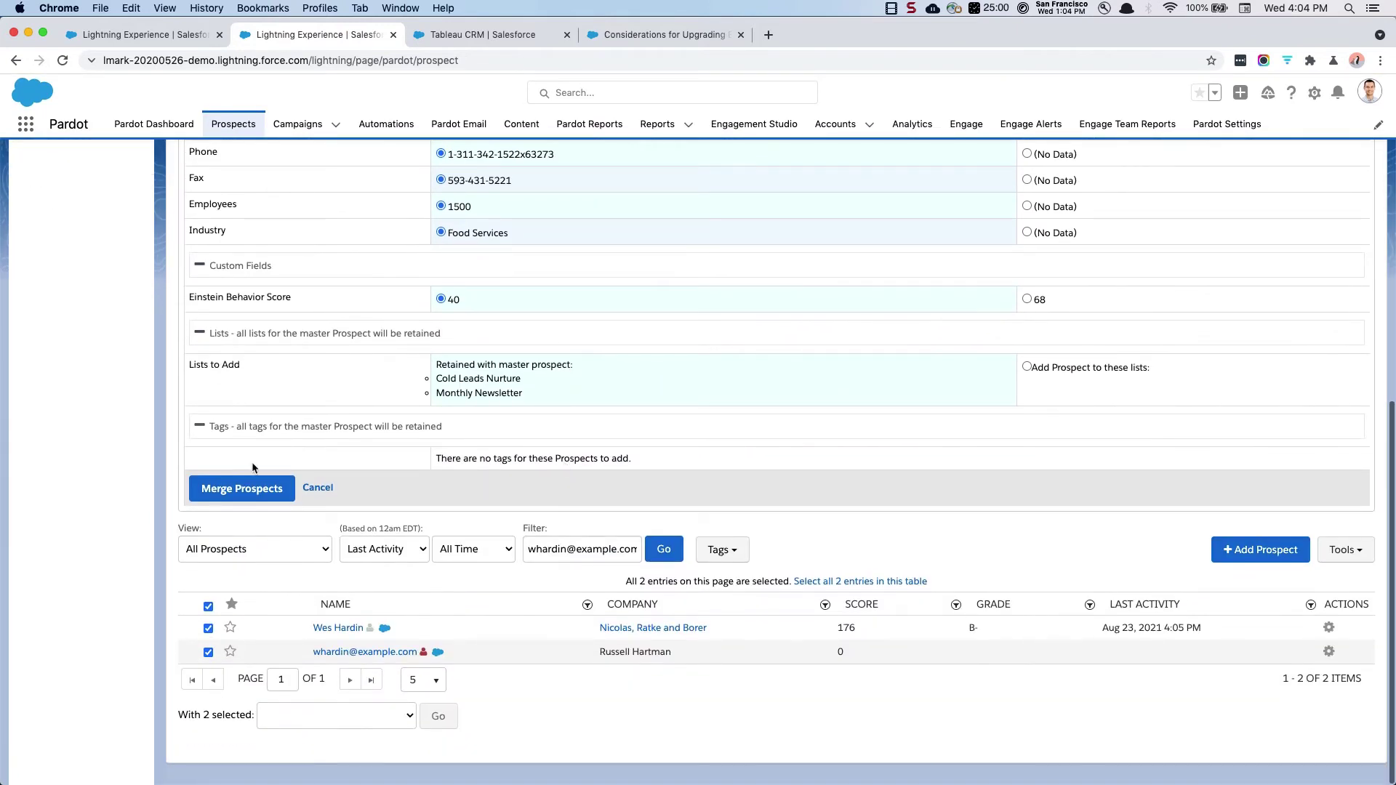
click(208, 488)
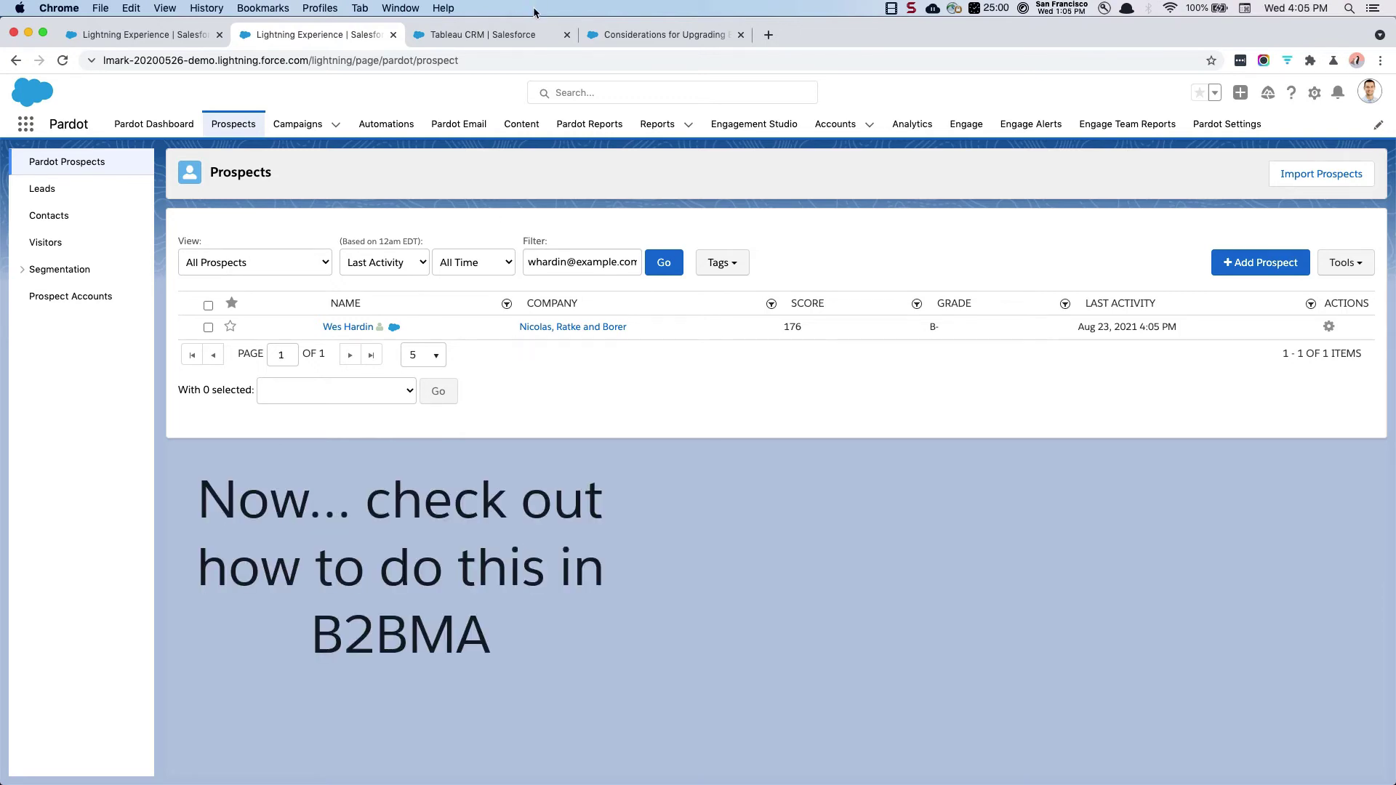
Step: Open the B2BMA app's datasets and start a New Lens on the Pardot Prospects dataset
click(490, 37)
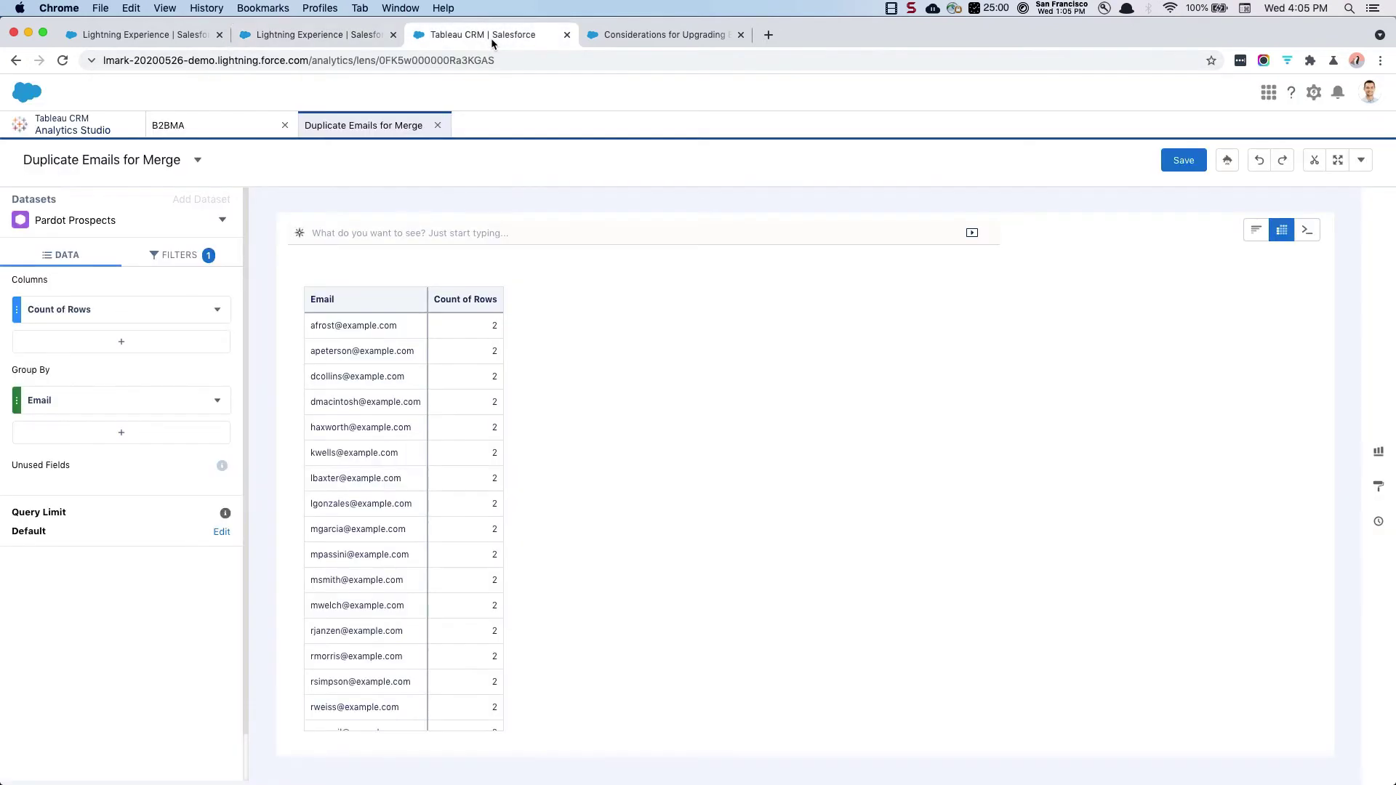
click(194, 127)
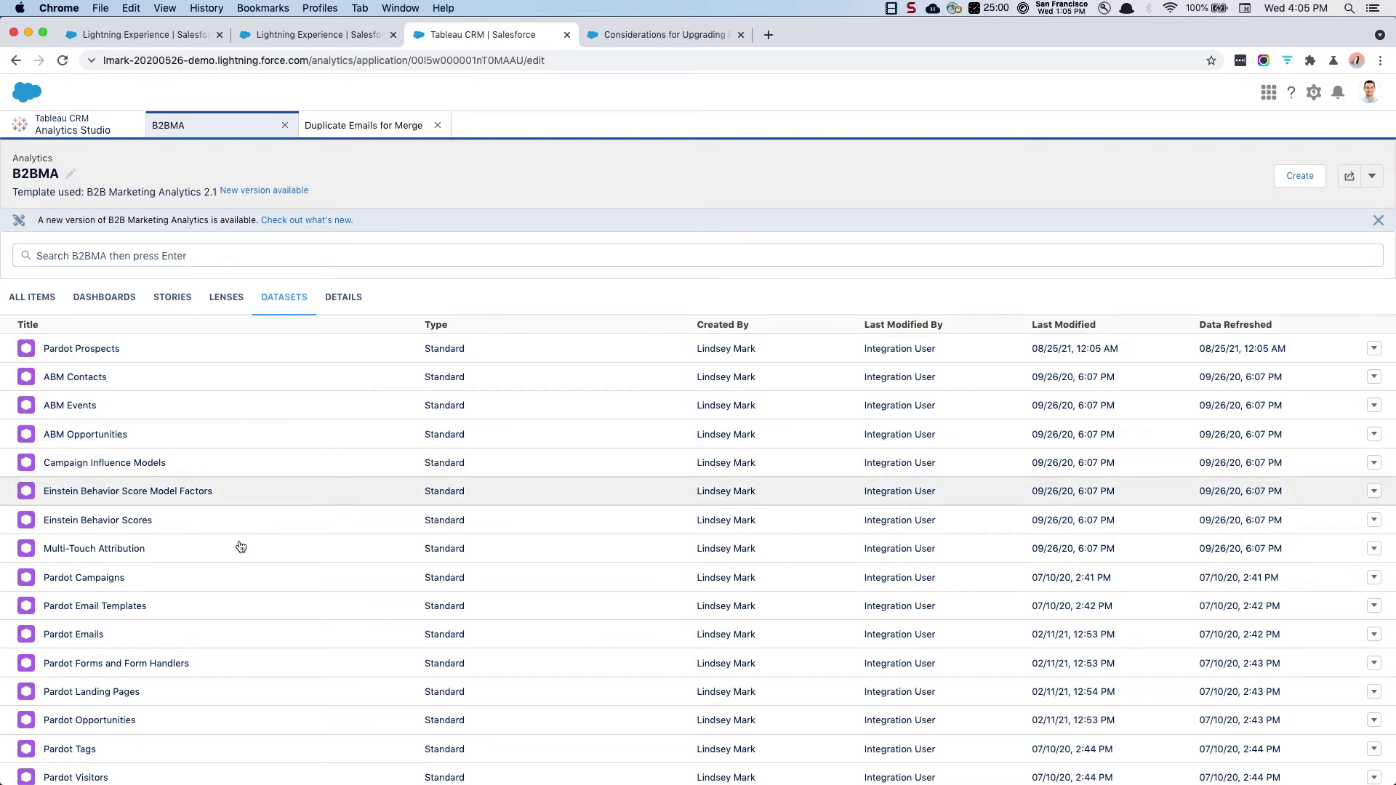
scroll(240, 545, down, 1)
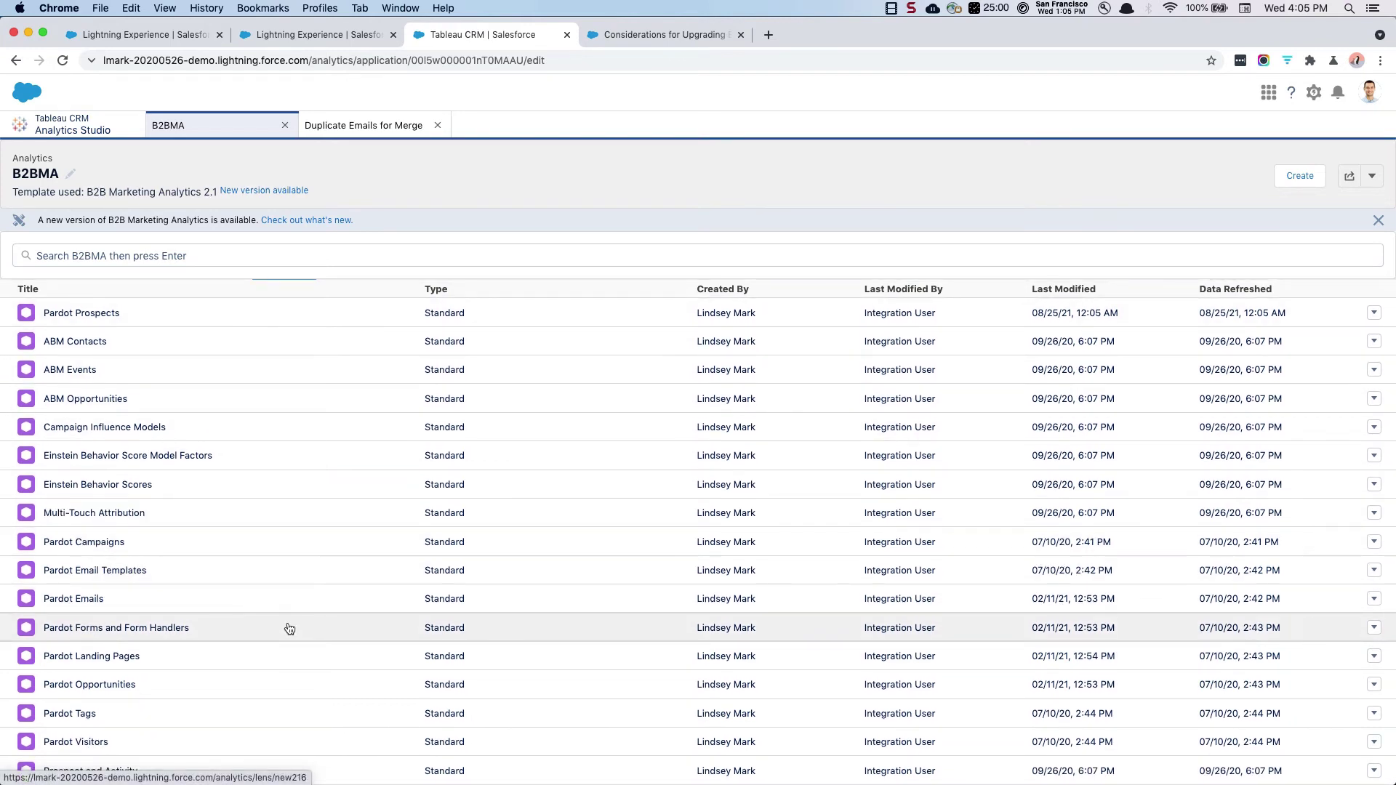
click(110, 770)
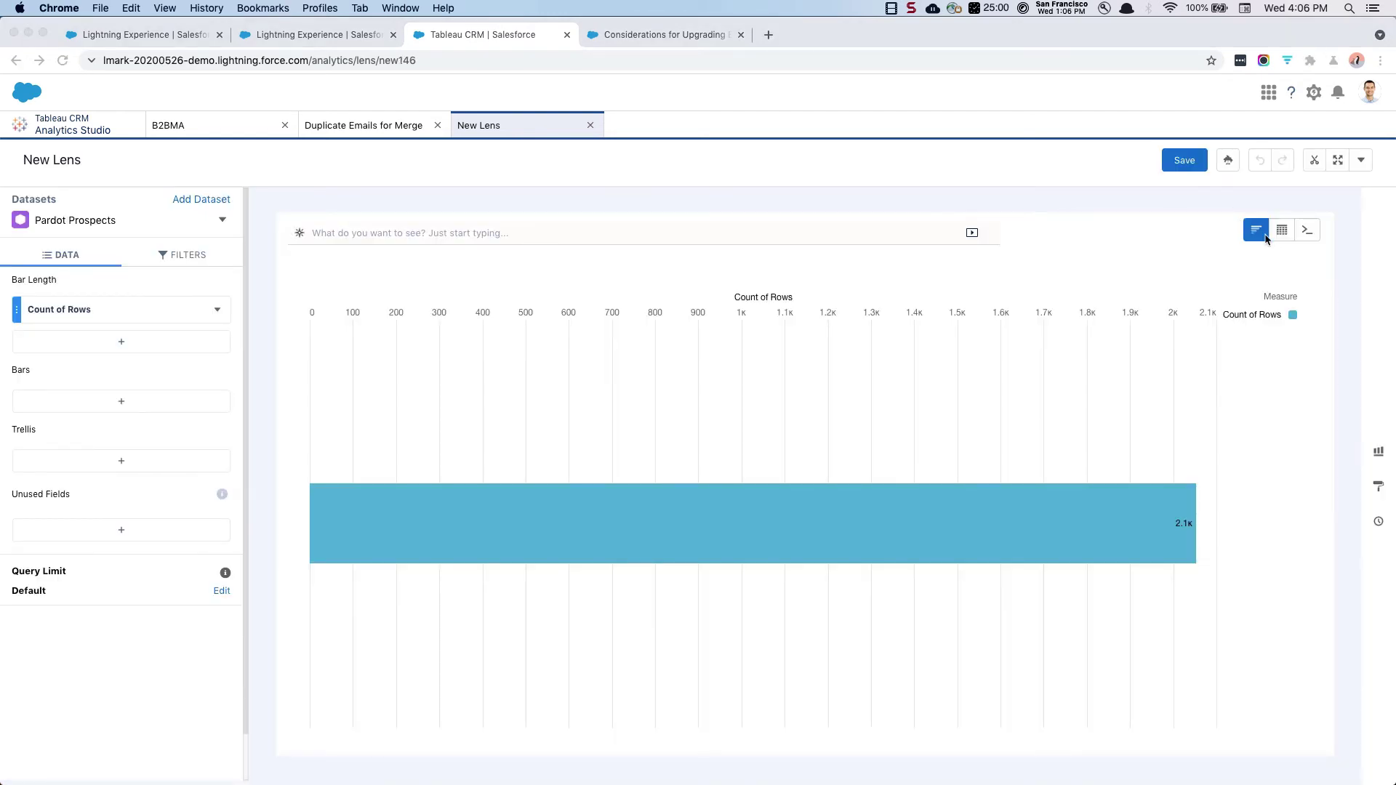
Step: Turn the lens into a Pivot Table grouped by Email, showing each address's row count
mouse_move(1283, 236)
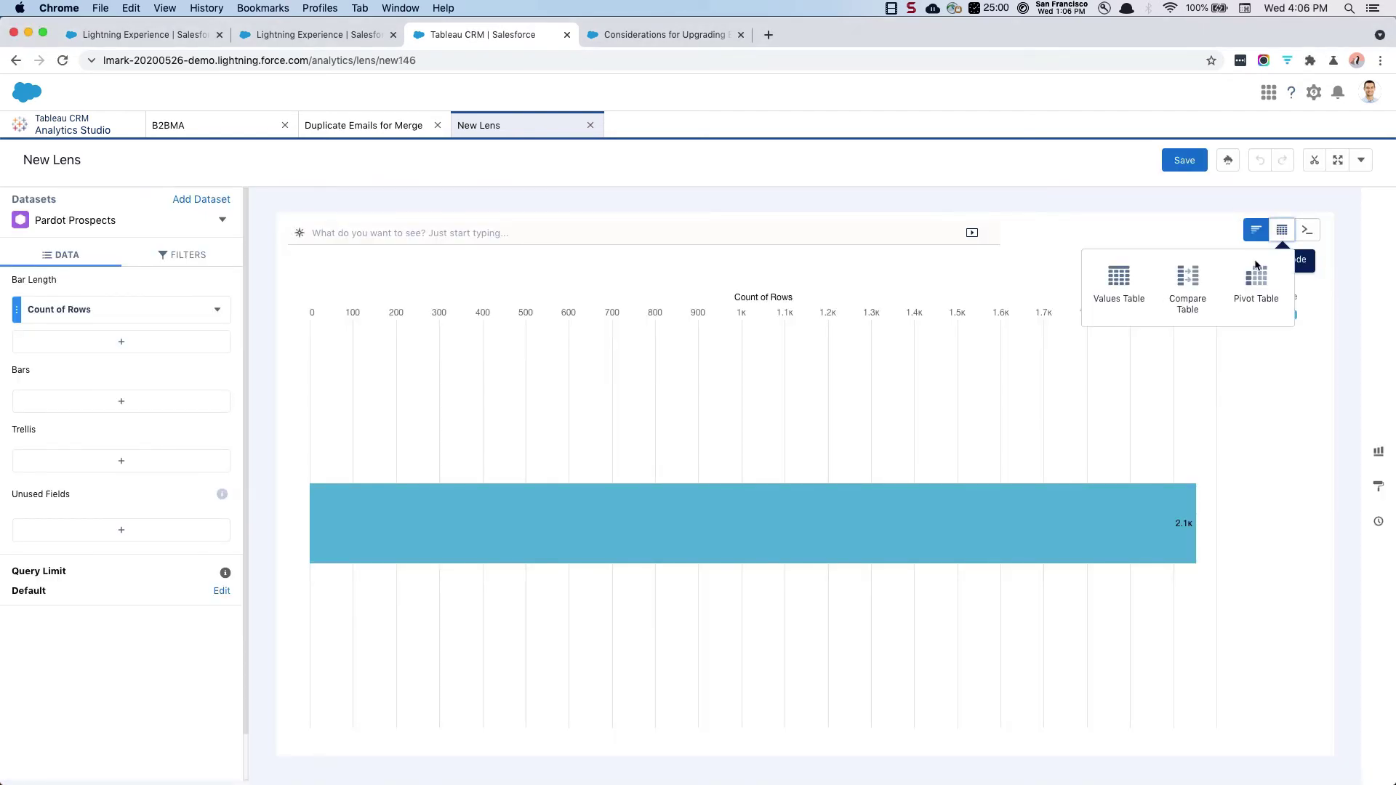
click(1248, 280)
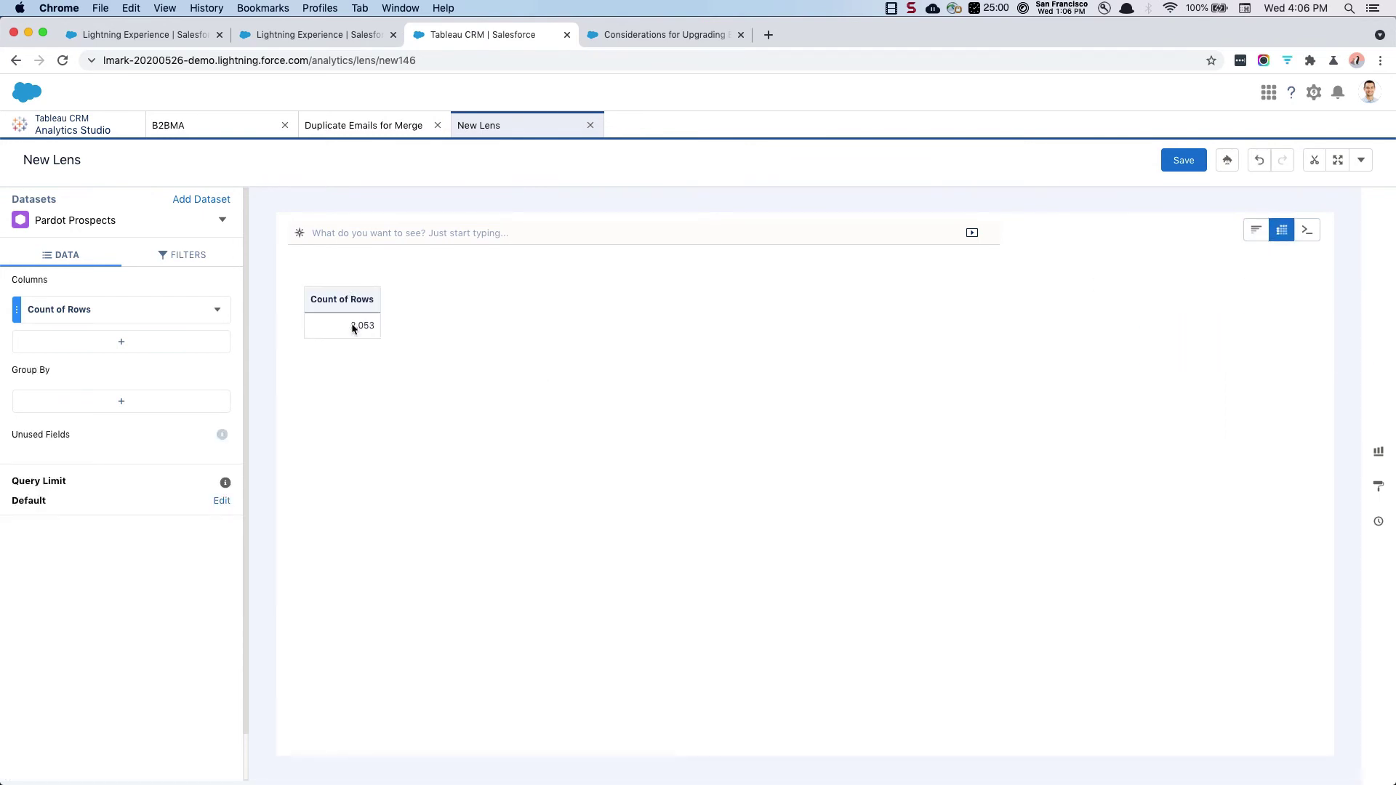
click(107, 411)
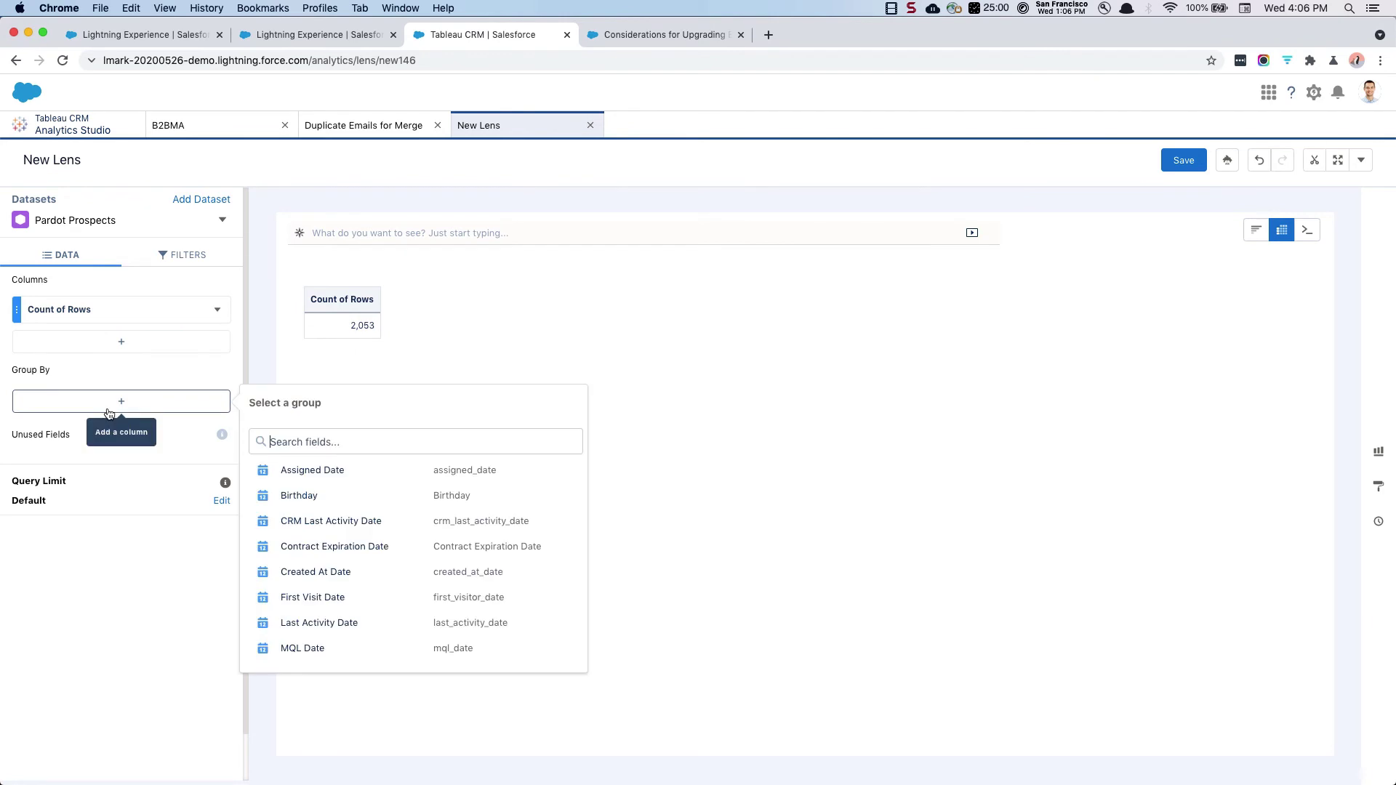
text(em)
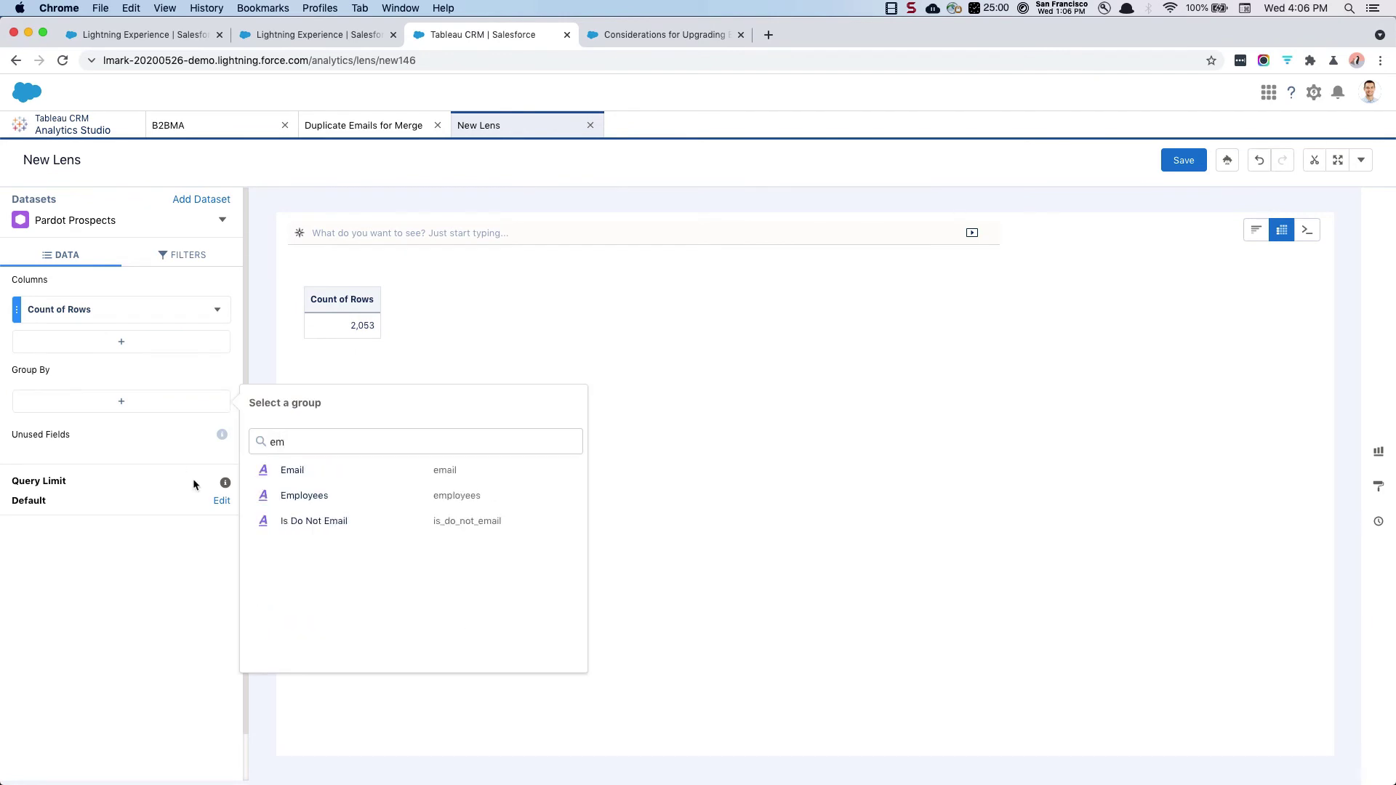
click(290, 469)
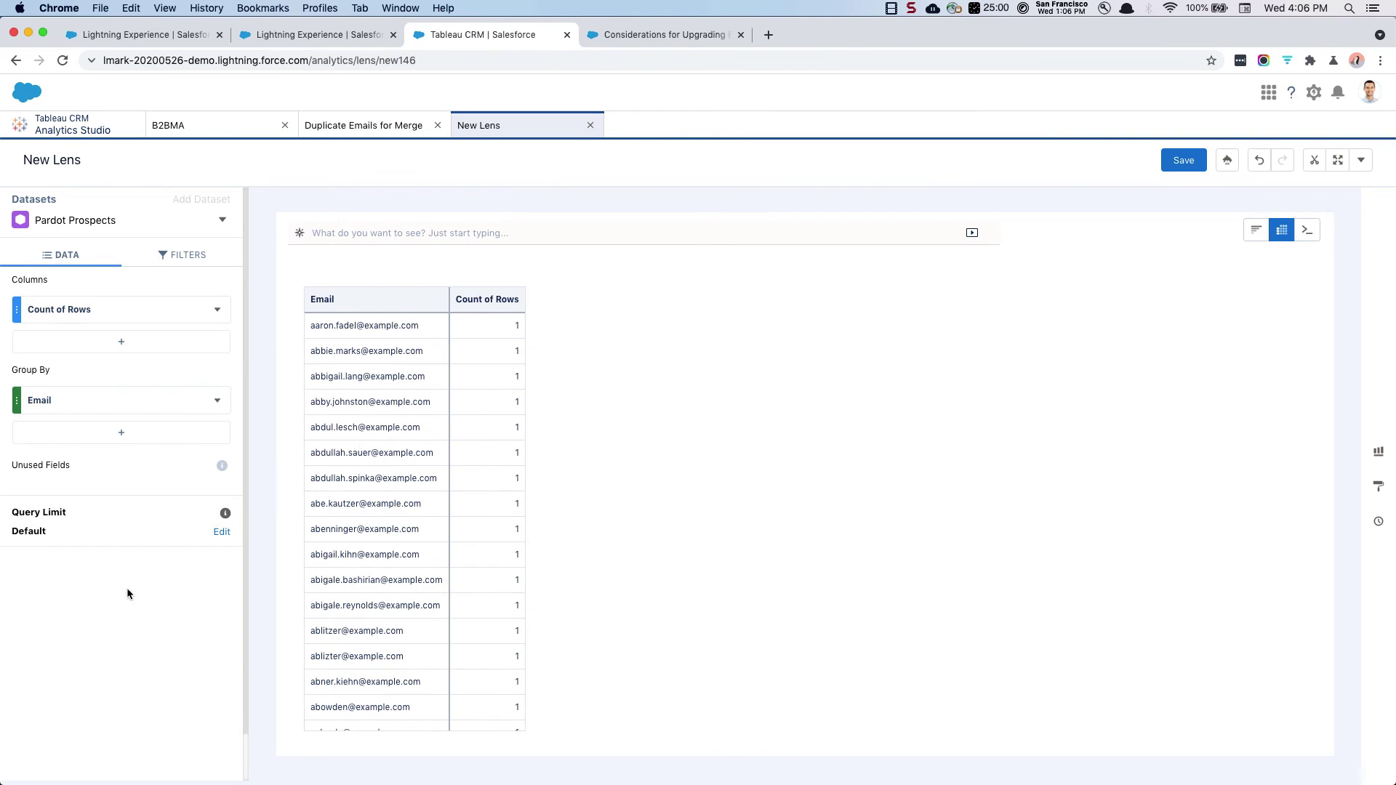
Step: Add and apply a filter for Count of Rows Greater Than 1
click(178, 255)
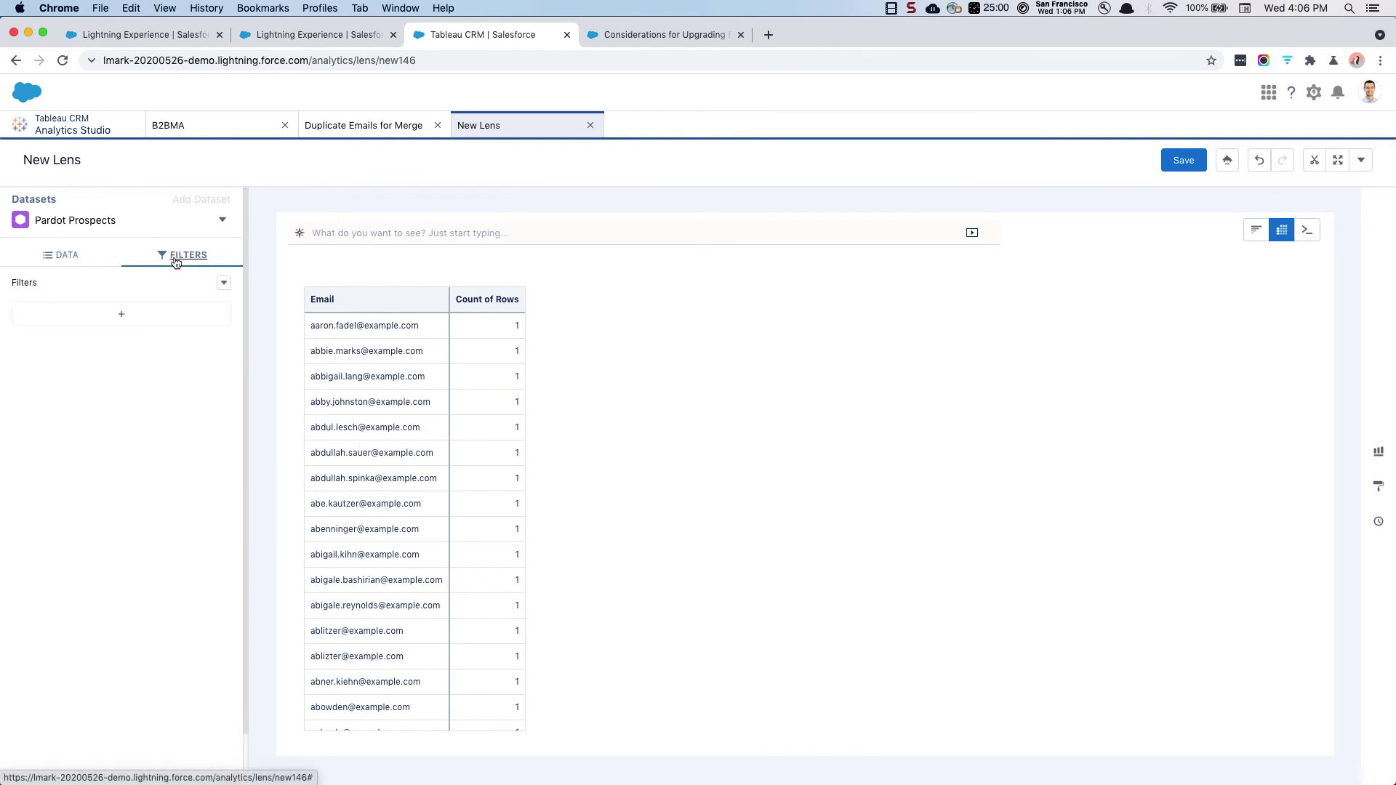
click(146, 318)
click(326, 405)
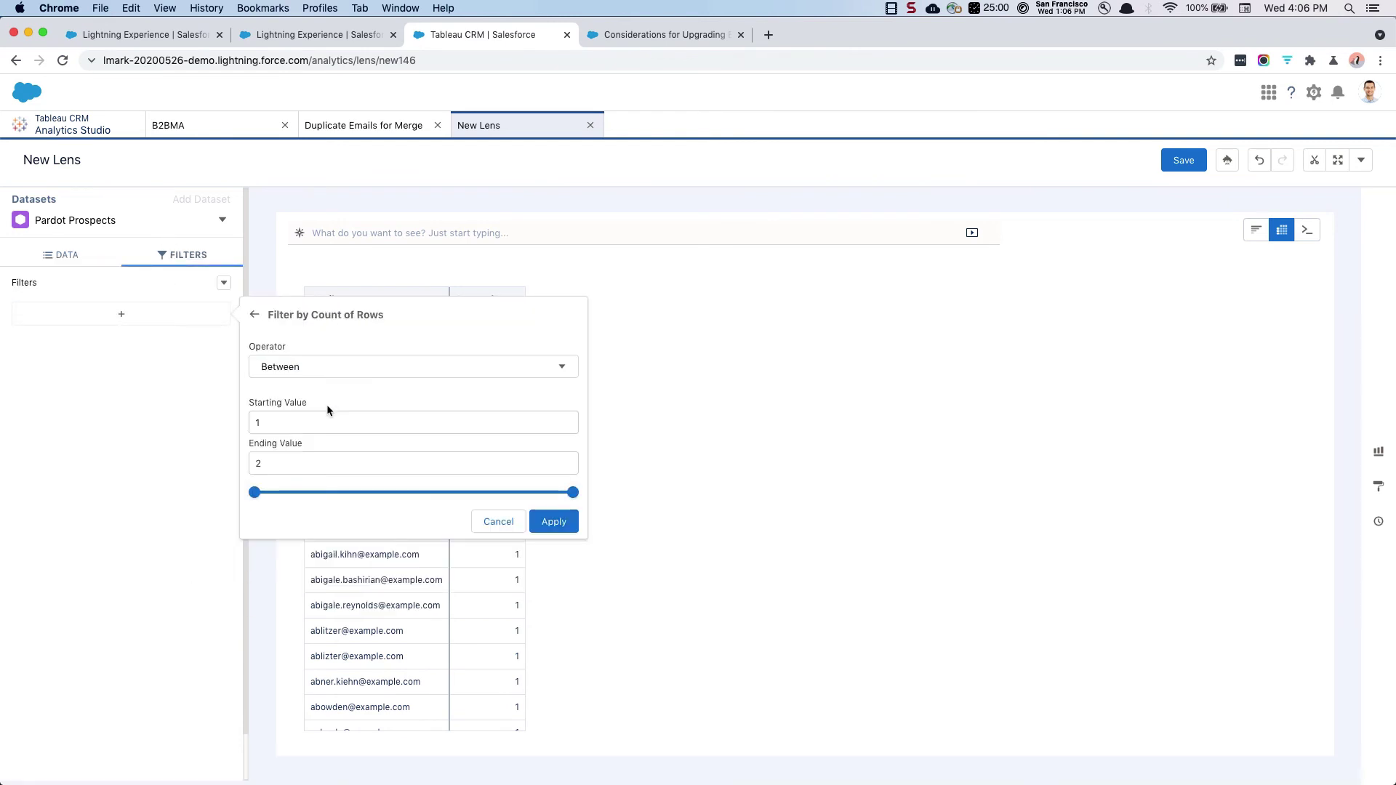
click(277, 369)
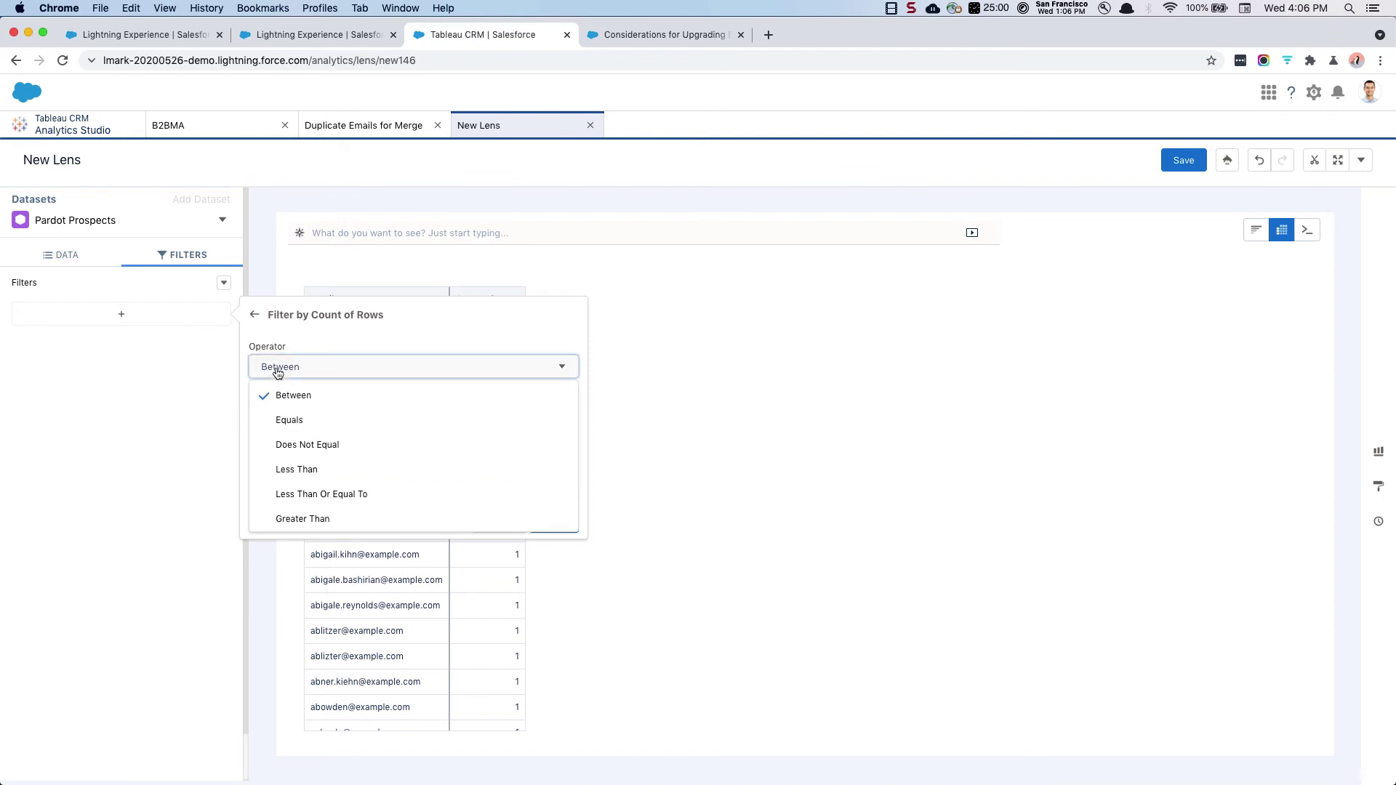
click(311, 519)
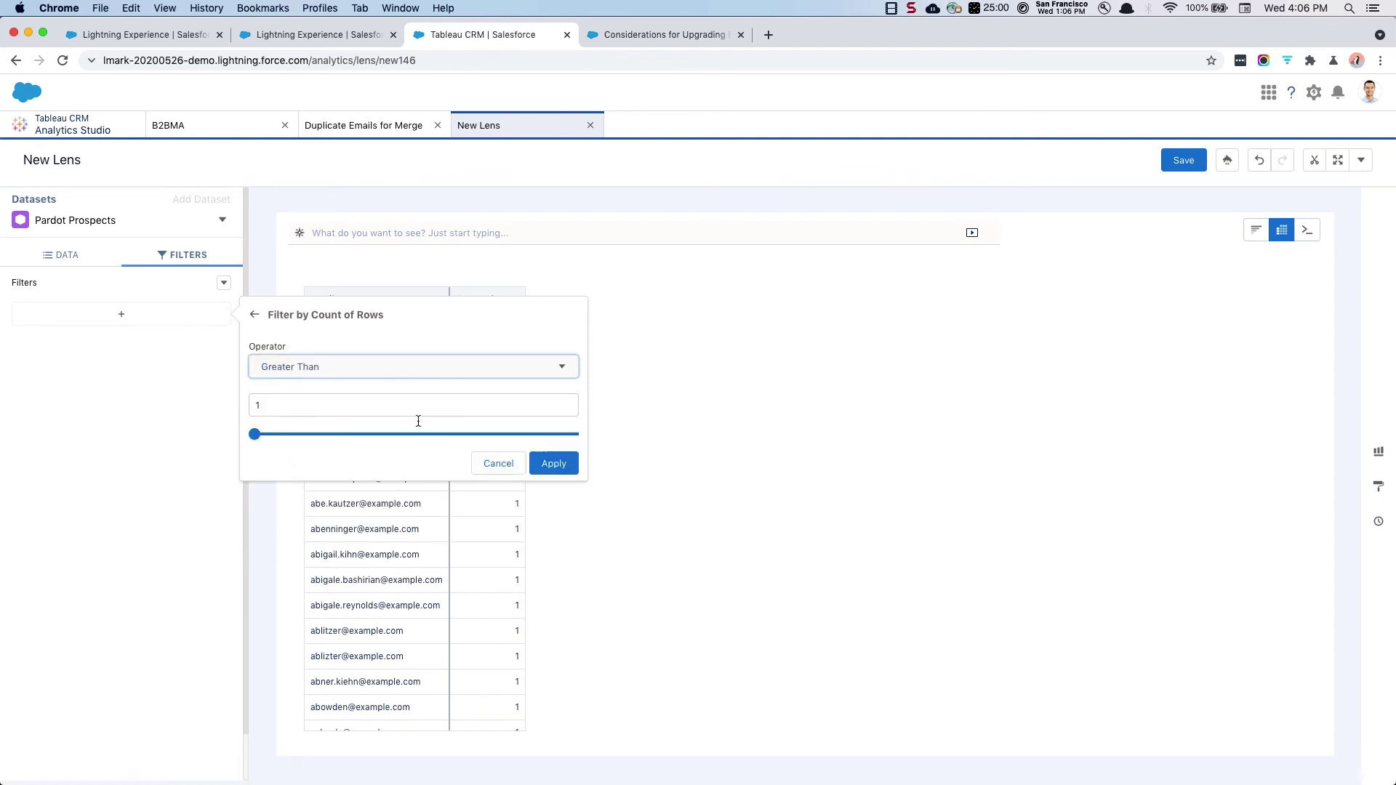
click(552, 463)
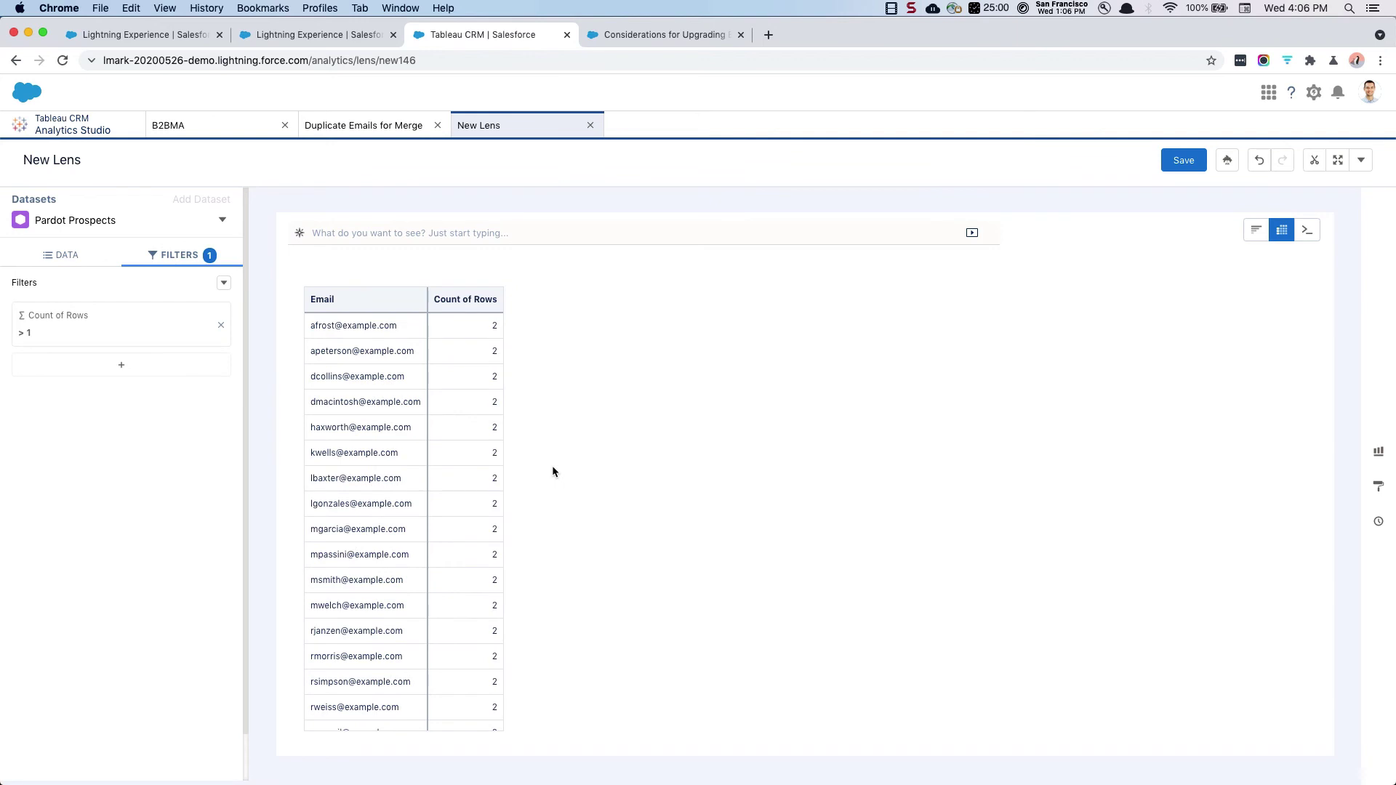
Step: Discard the extra filter that was started and go back to the Data settings
scroll(368, 523, down, 2)
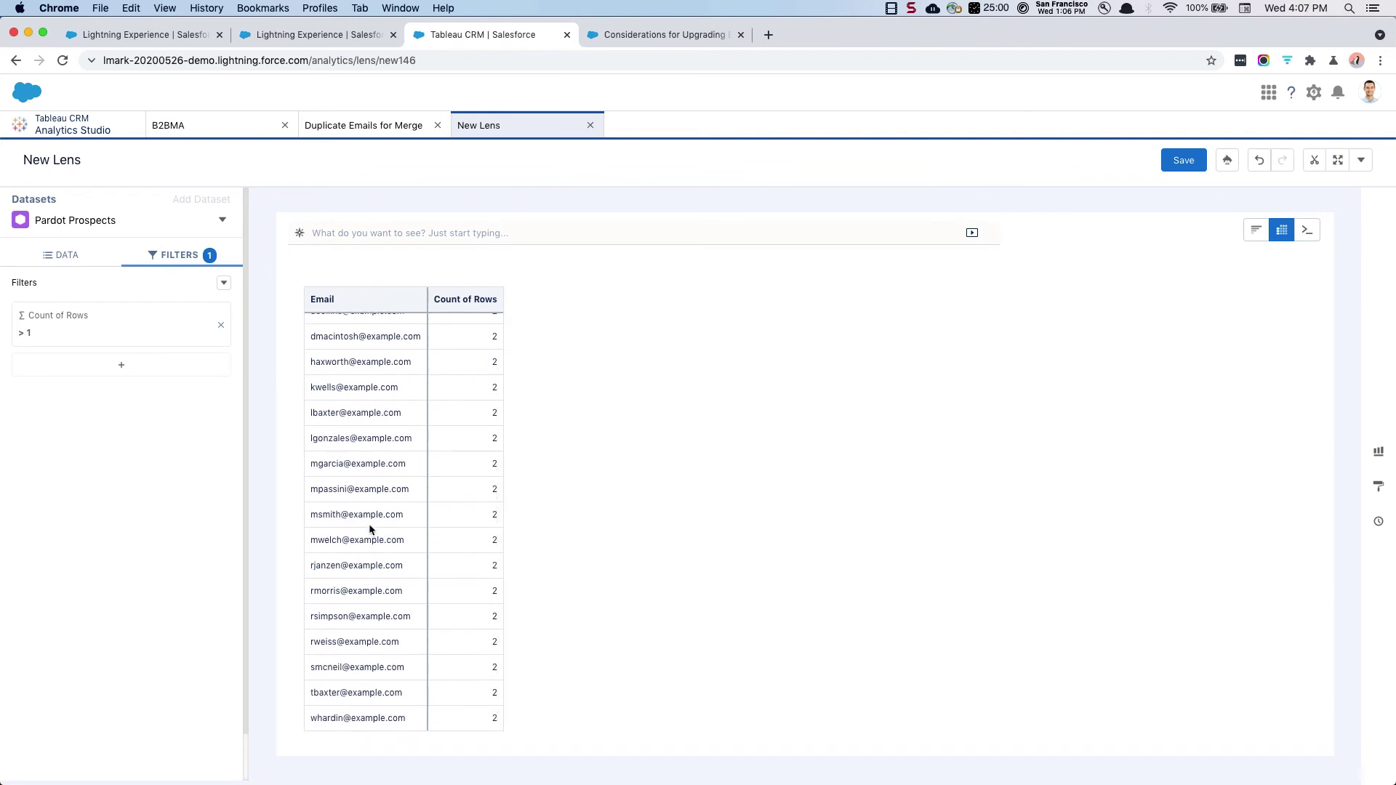
scroll(369, 523, up, 2)
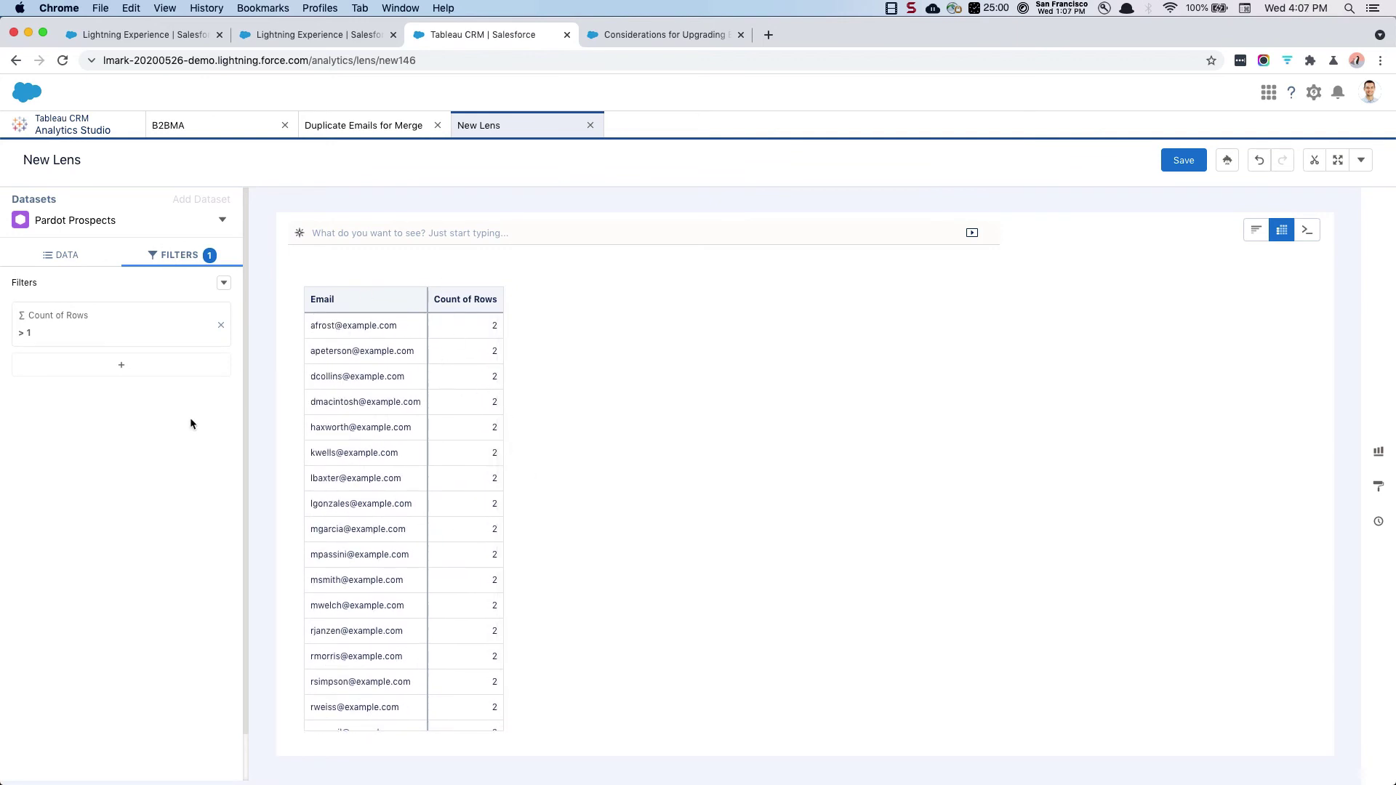
click(113, 370)
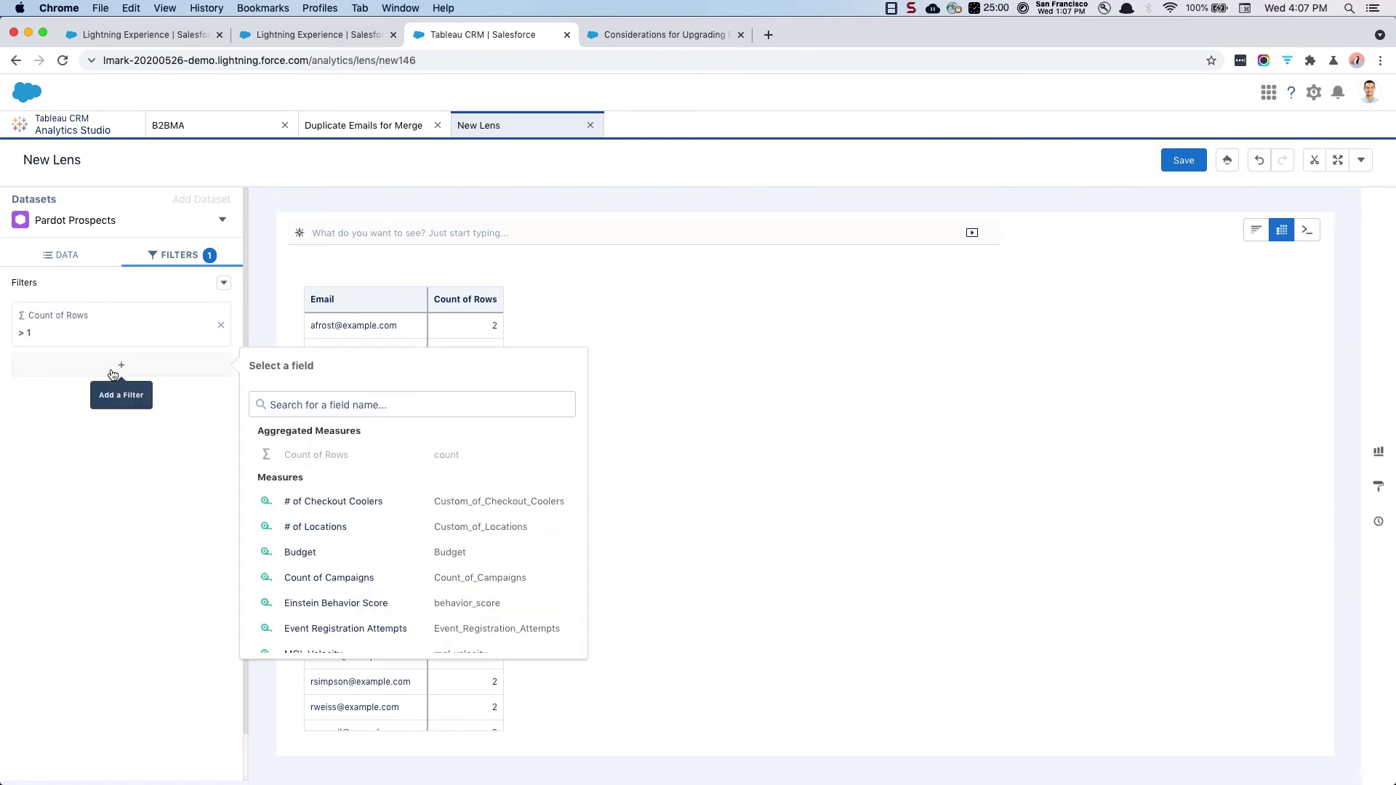
scroll(398, 614, down, 15)
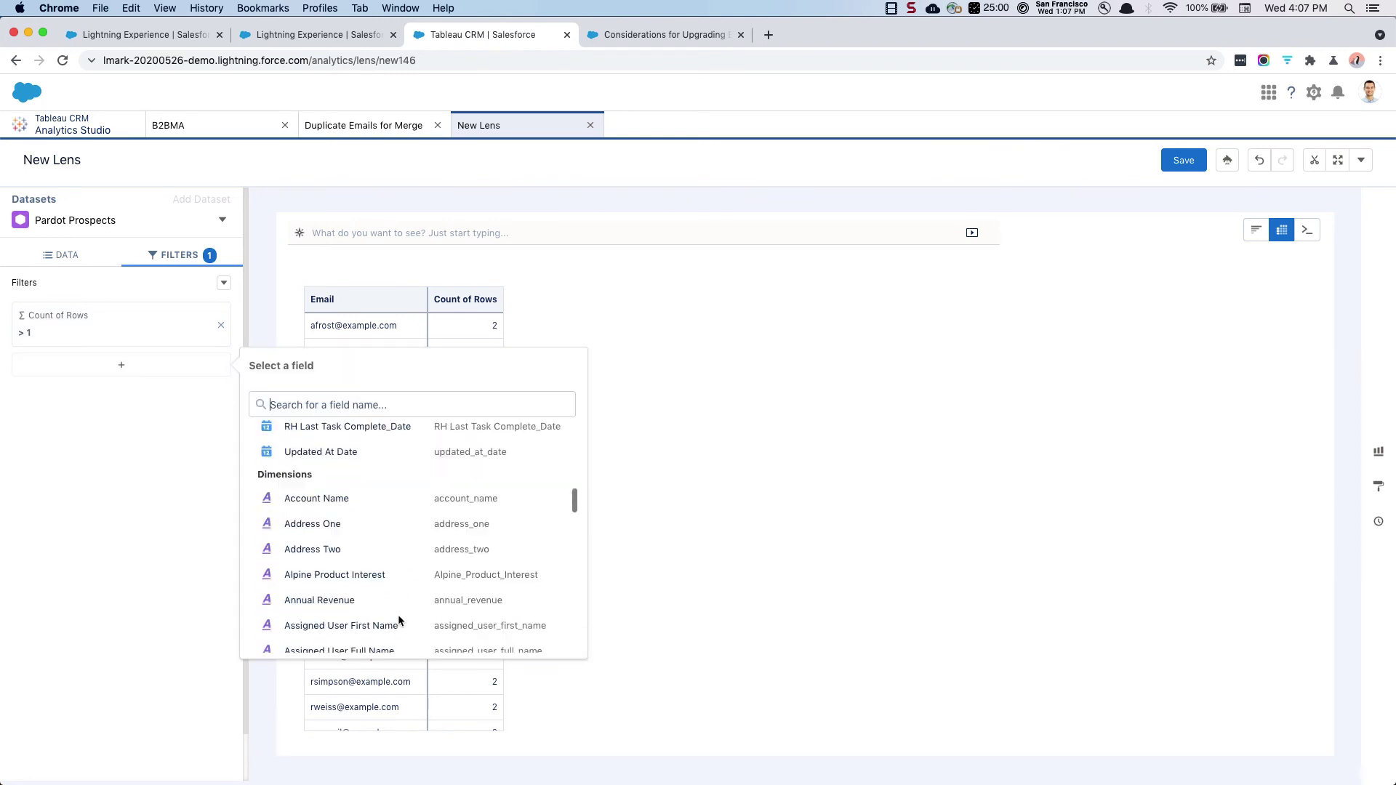
scroll(399, 618, down, 5)
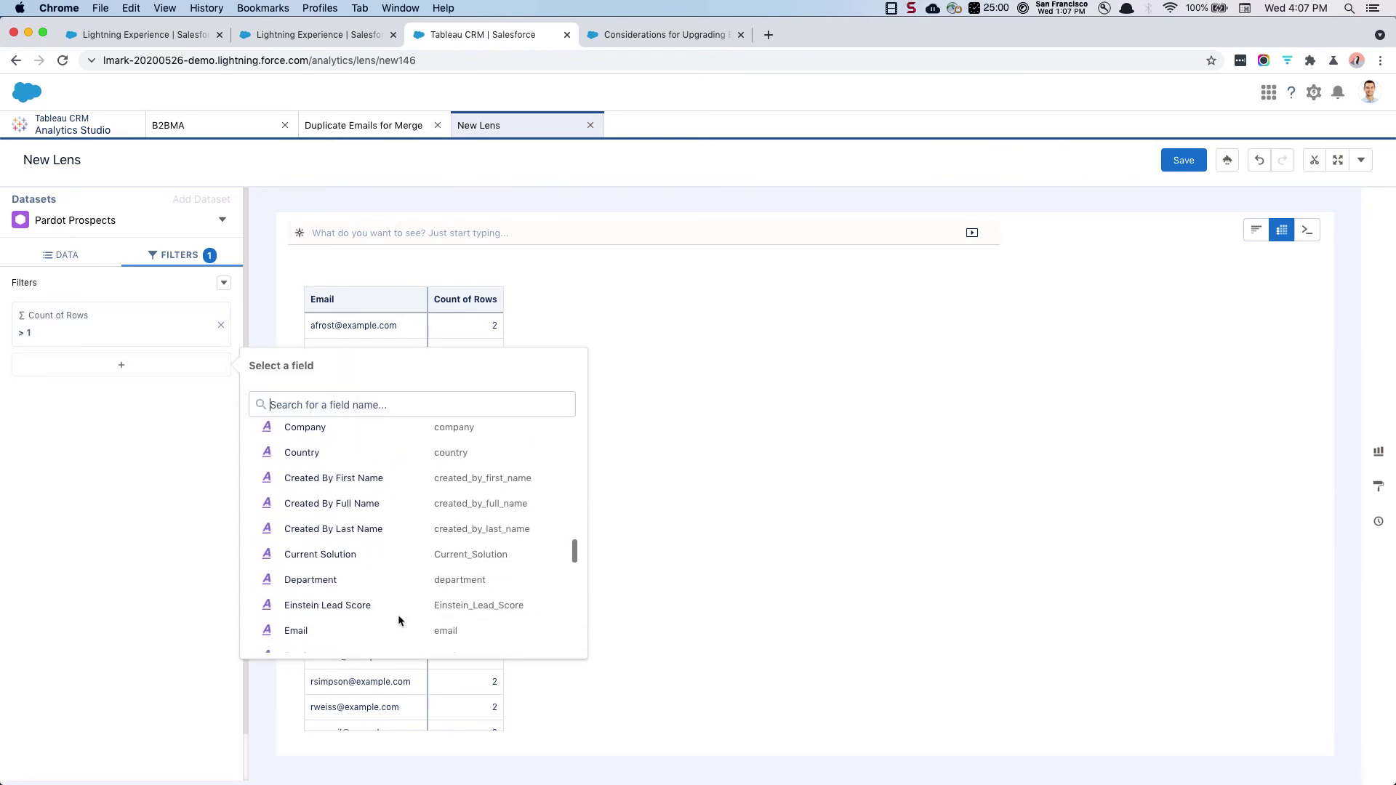
scroll(398, 618, down, 2)
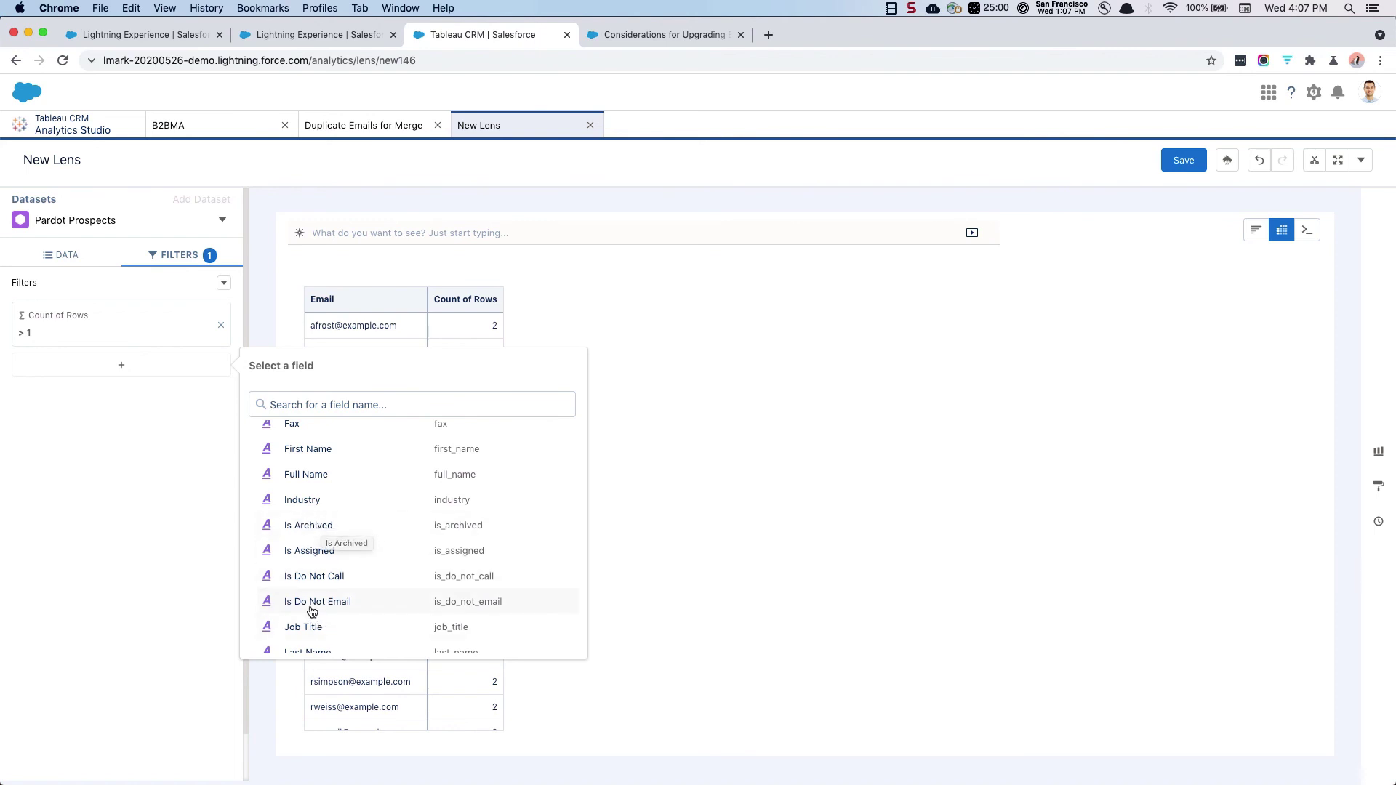
click(63, 255)
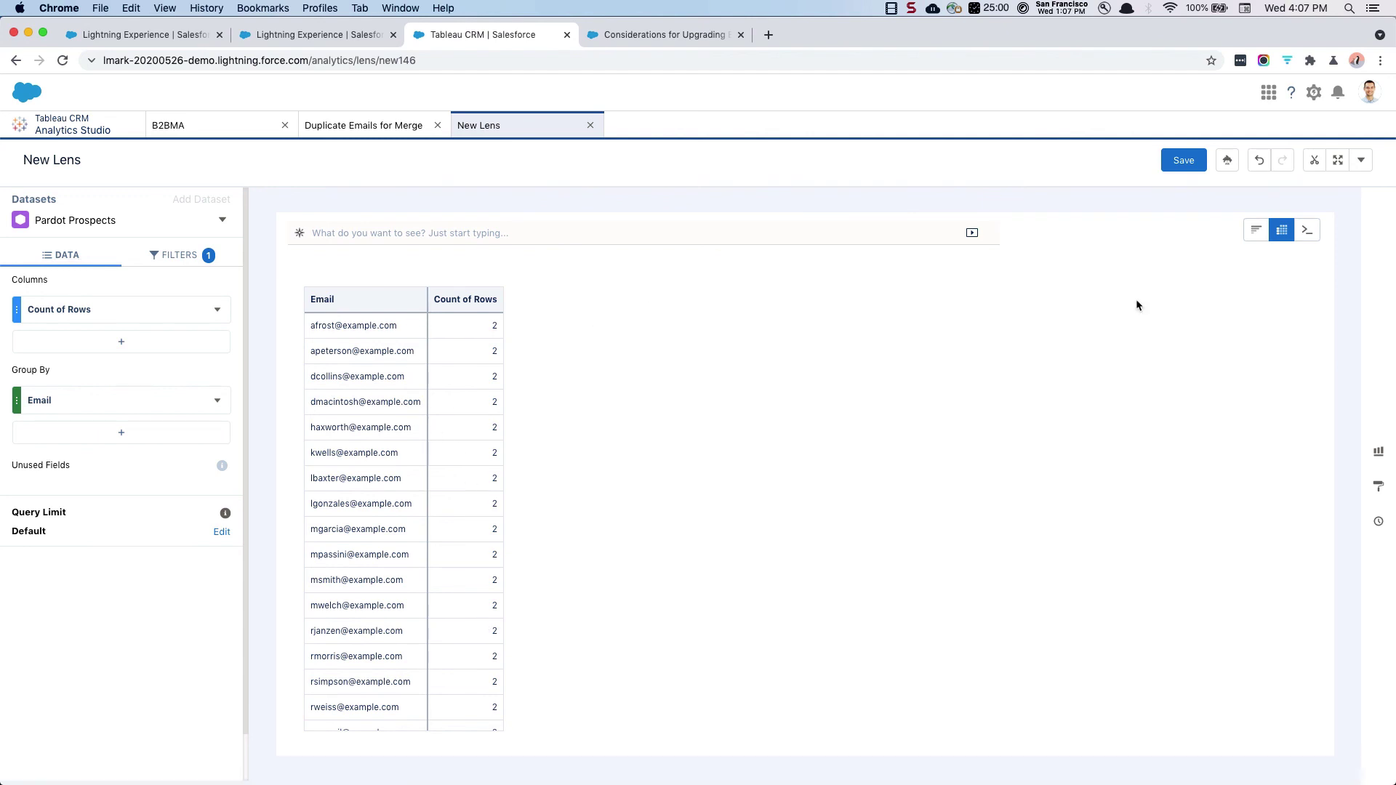
click(1366, 160)
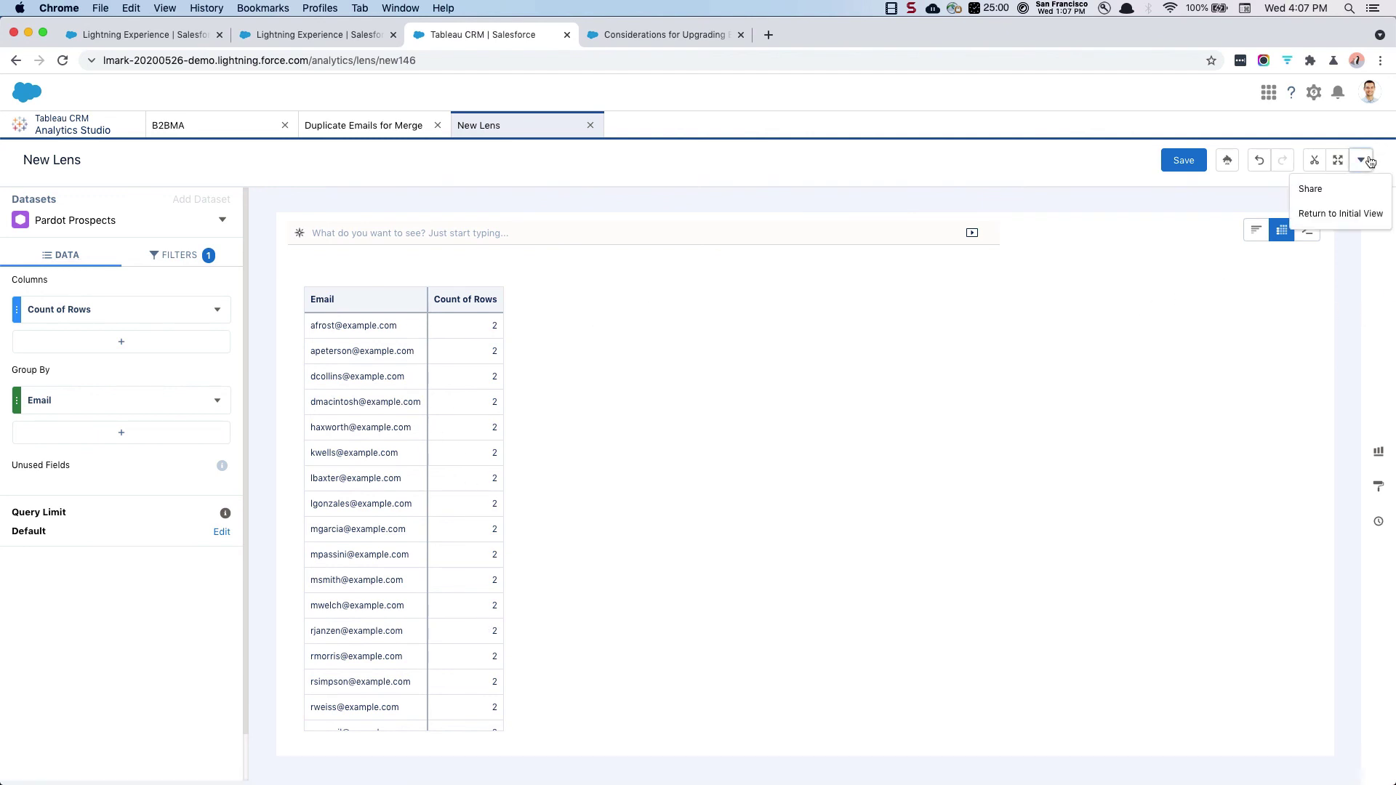
click(1338, 190)
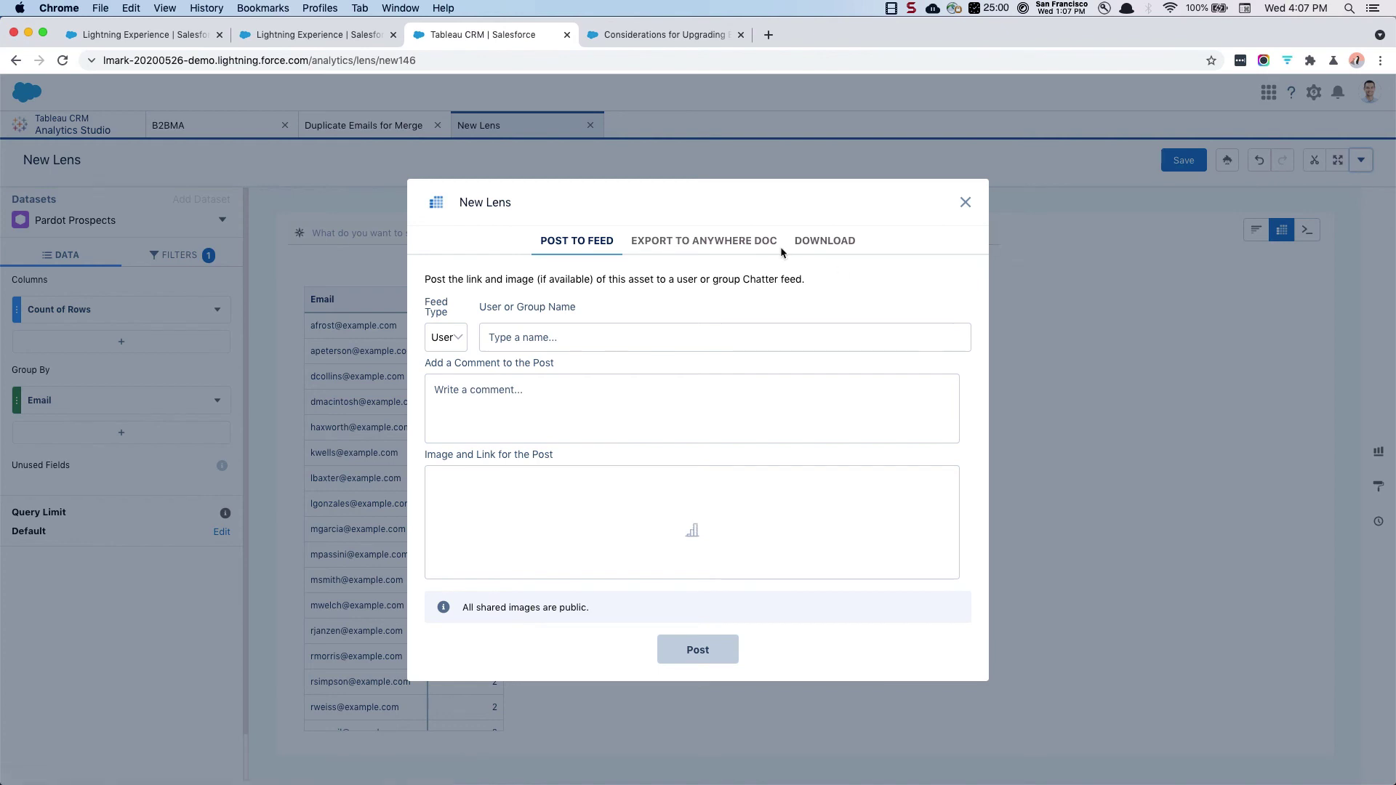
click(818, 240)
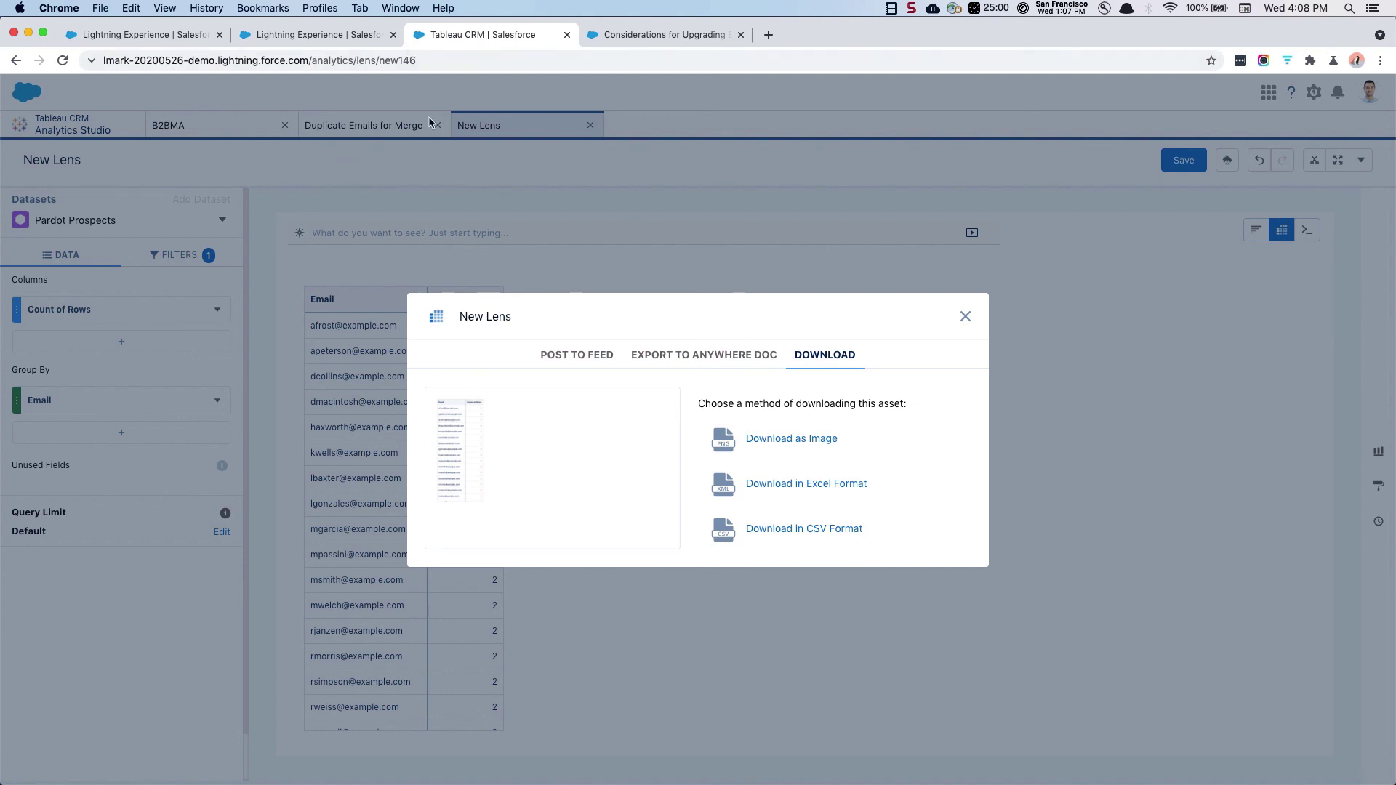
click(966, 316)
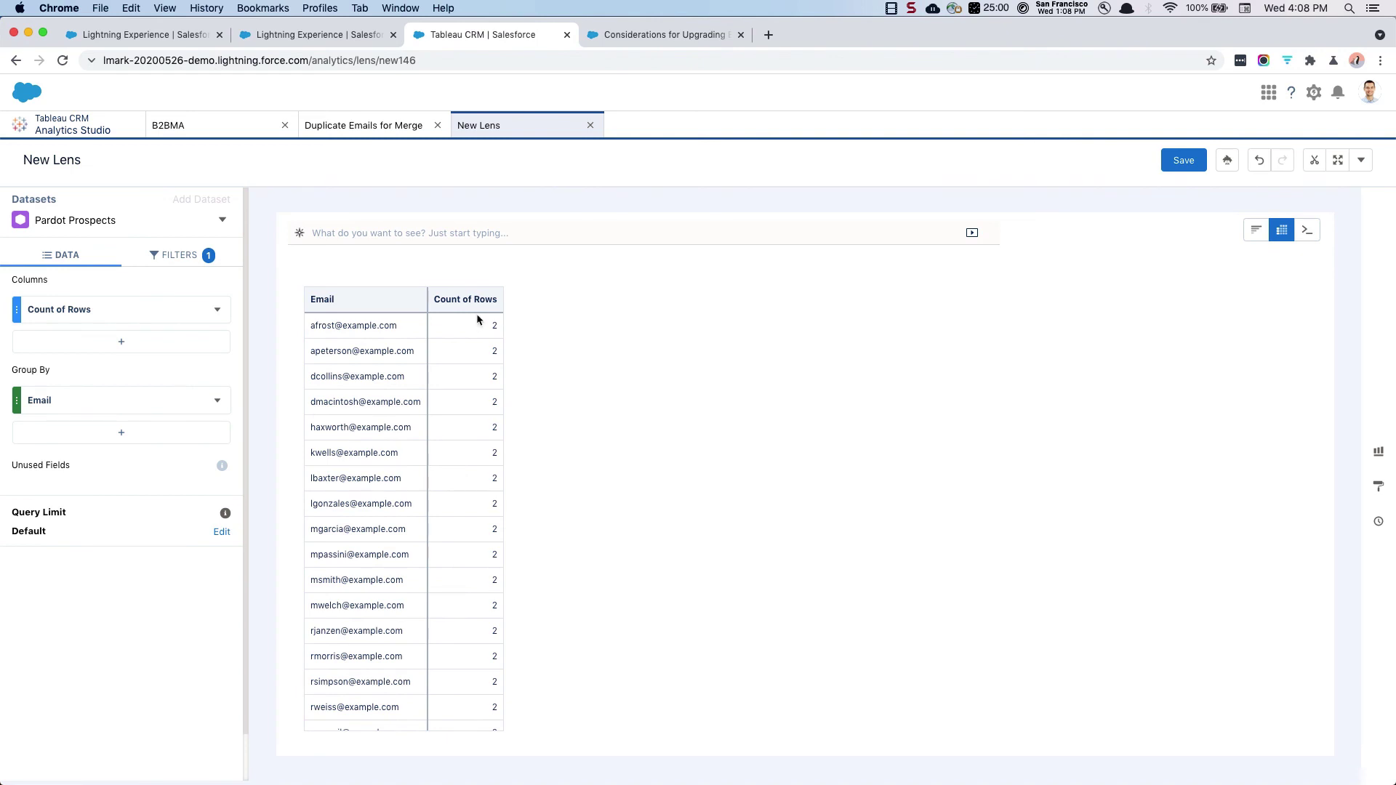